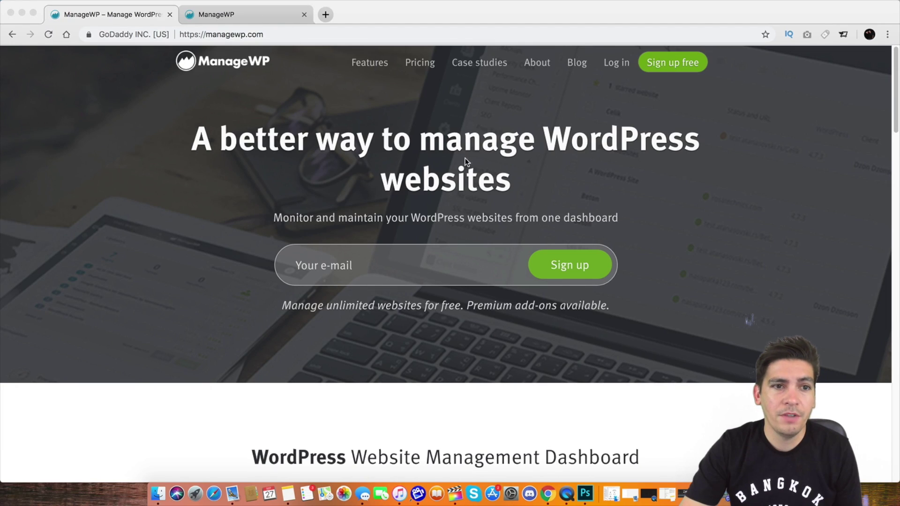
# Check the managewp.com address and its connection security details, then scroll through the homepage
pyautogui.moveTo(287, 34); pyautogui.dragTo(151, 33)
pyautogui.click(126, 35)
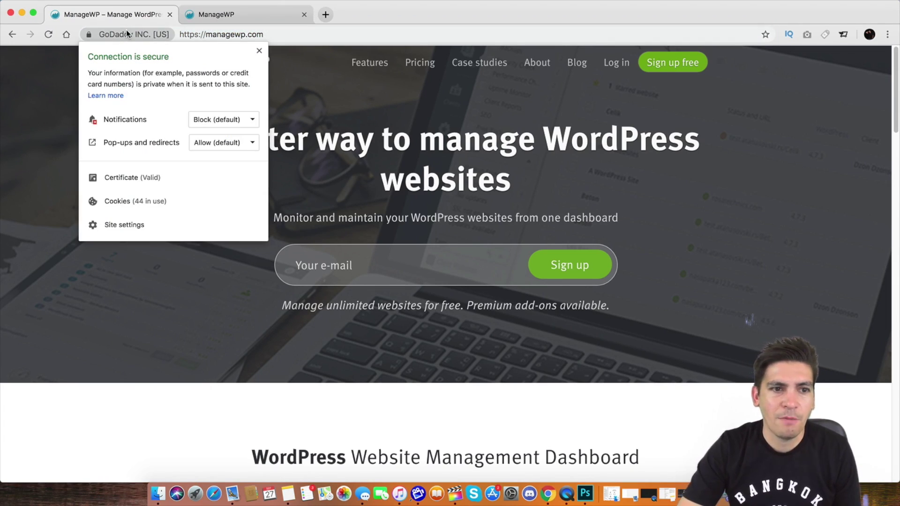
pyautogui.click(259, 51)
pyautogui.scroll(-12, 348, 193)
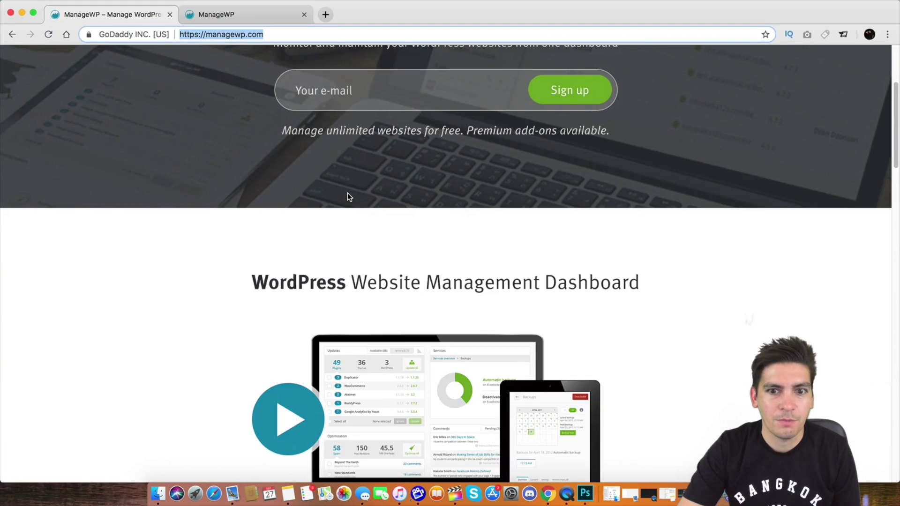
pyautogui.scroll(-16, 348, 192)
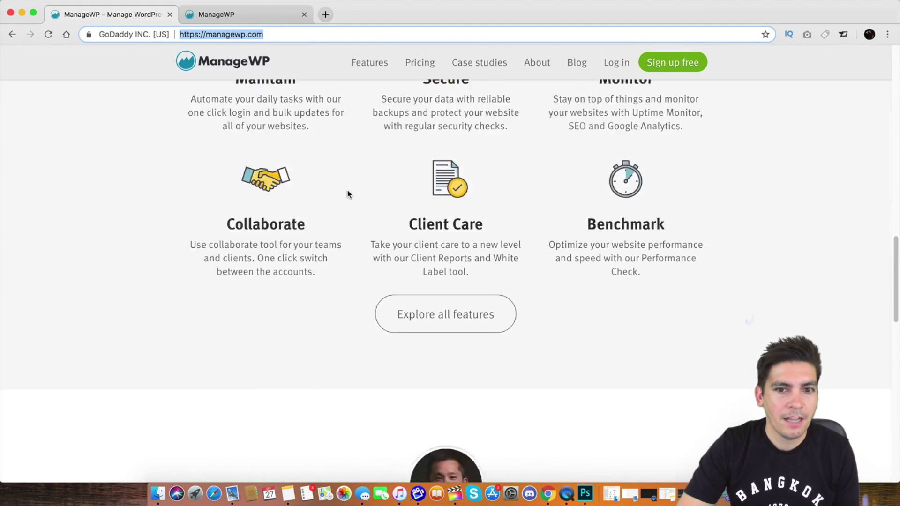
pyautogui.scroll(-5, 348, 191)
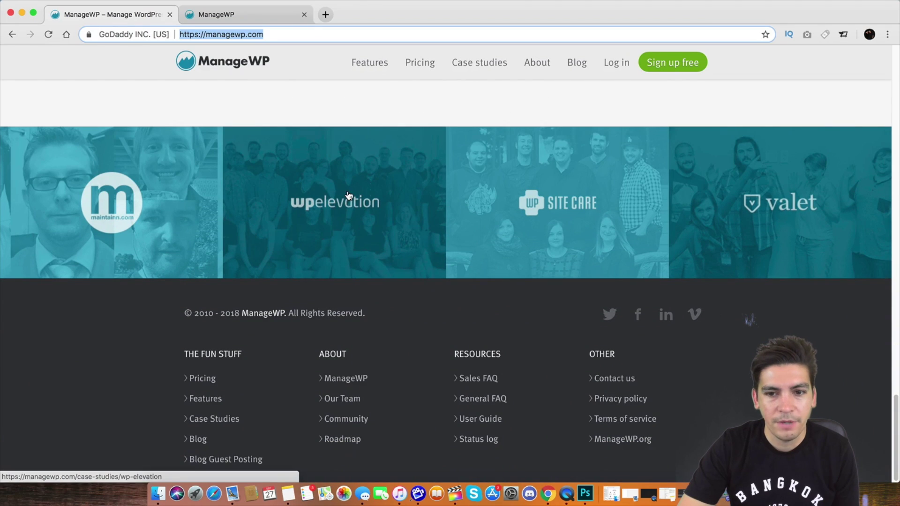
pyautogui.scroll(20, 359, 285)
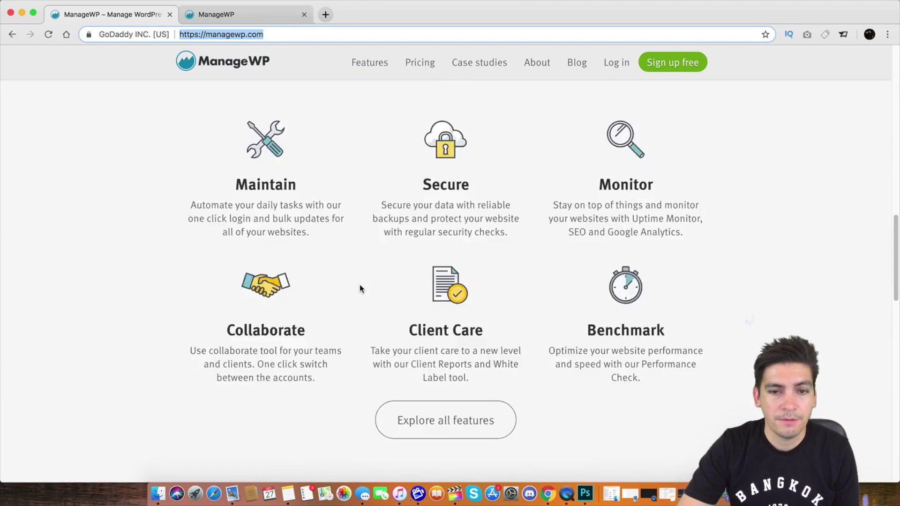
# Switch to the dashboard tab and review Overview's 29 plugin and 15 theme updates and services
pyautogui.click(274, 15)
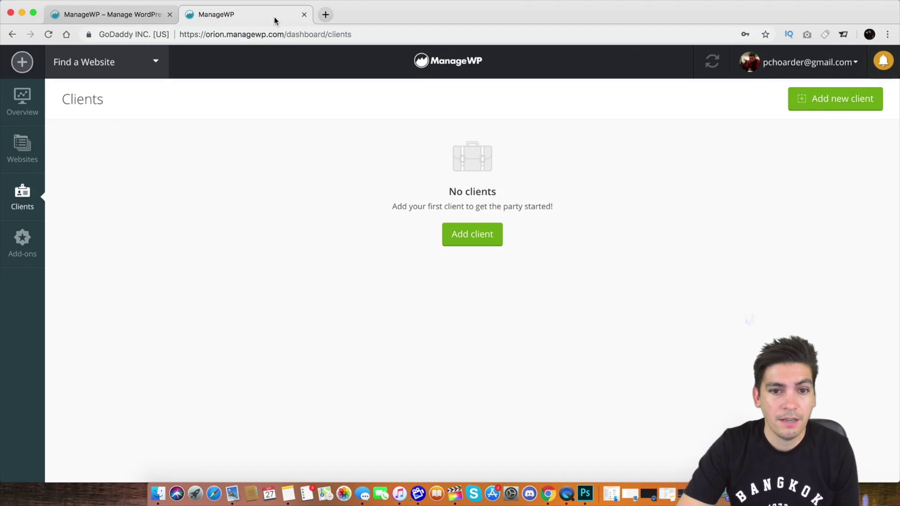
pyautogui.click(16, 105)
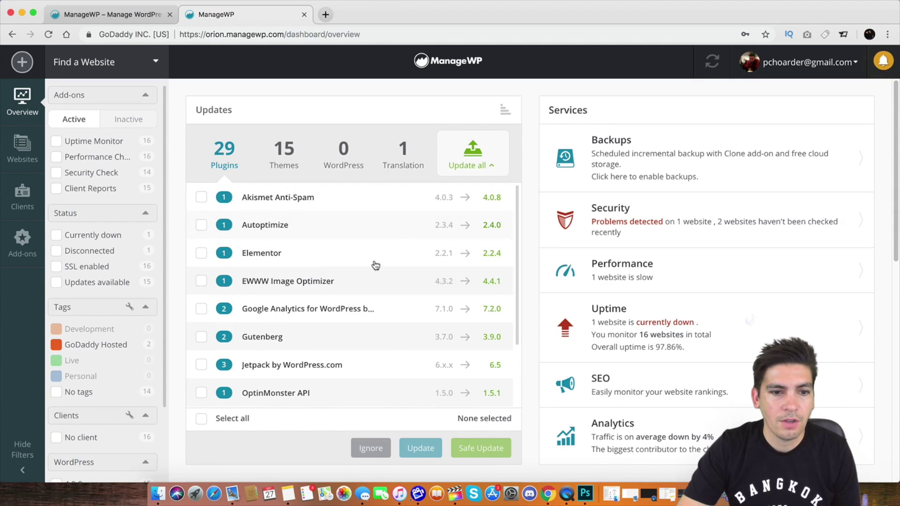
pyautogui.scroll(-1, 387, 268)
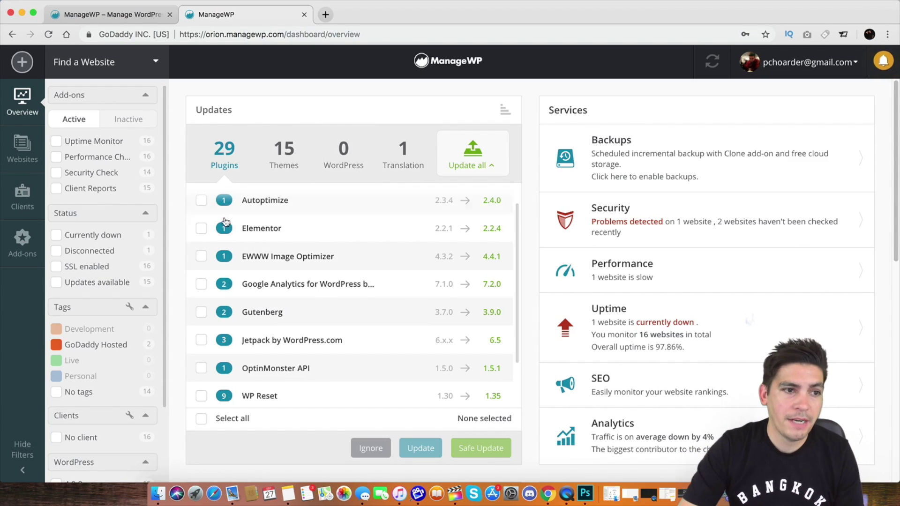
pyautogui.scroll(-2, 624, 207)
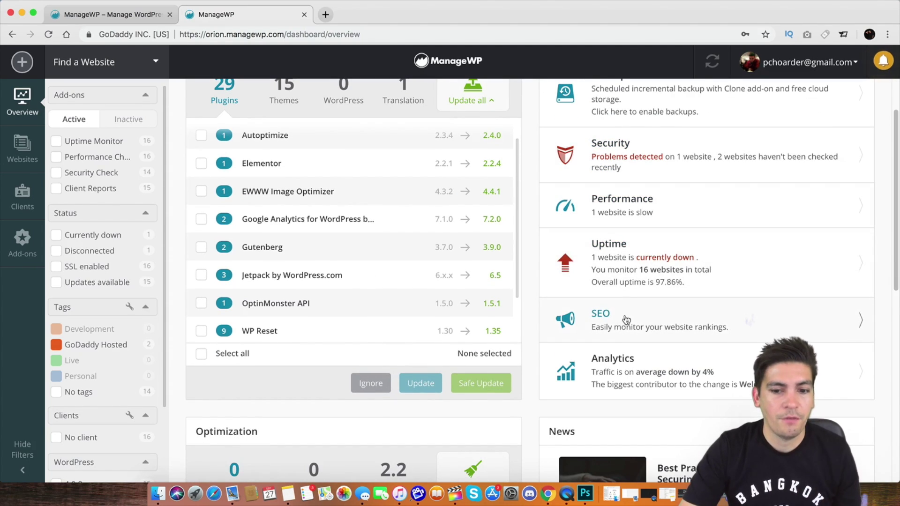
pyautogui.scroll(-3, 626, 313)
pyautogui.scroll(5, 626, 313)
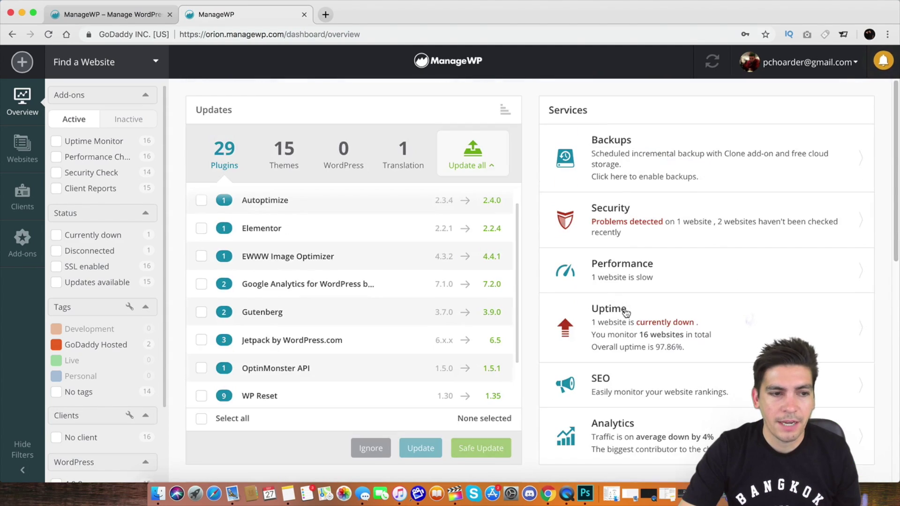
# Open the Websites grid and scroll through the 16 site thumbnails
pyautogui.click(22, 149)
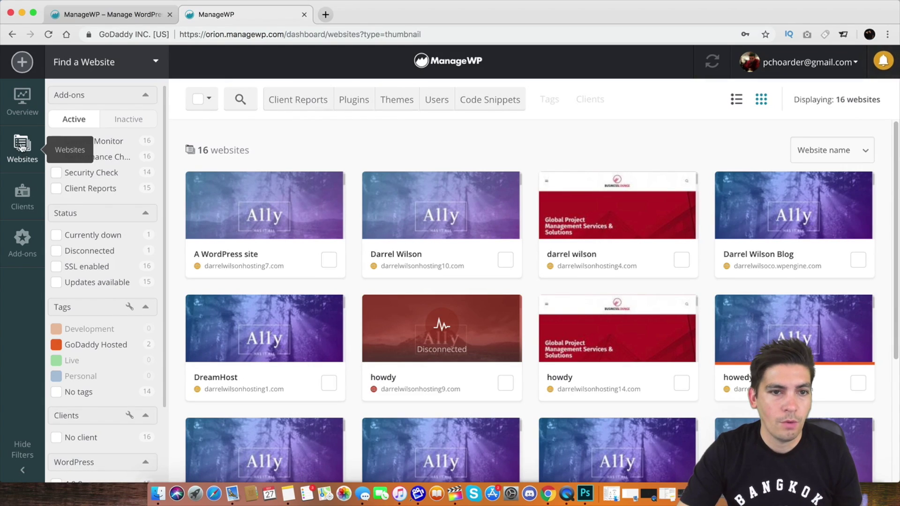
pyautogui.scroll(-4, 292, 195)
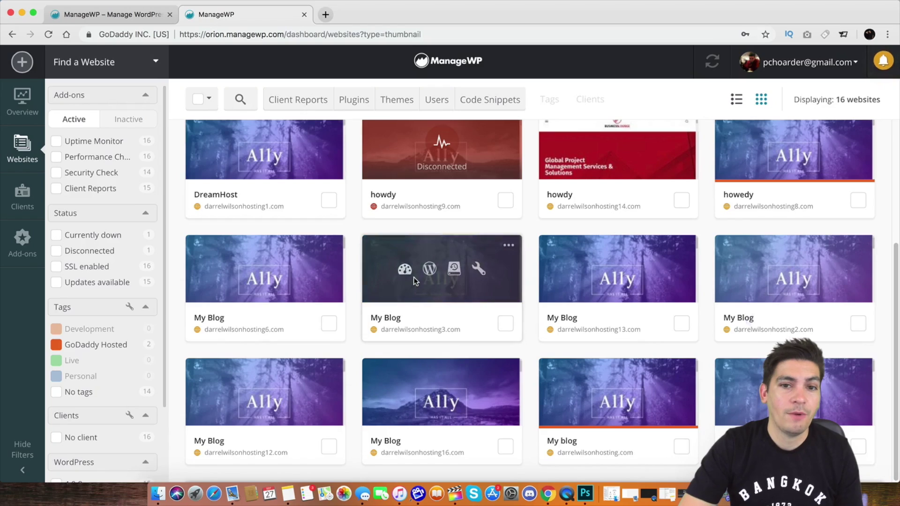
pyautogui.scroll(4, 412, 276)
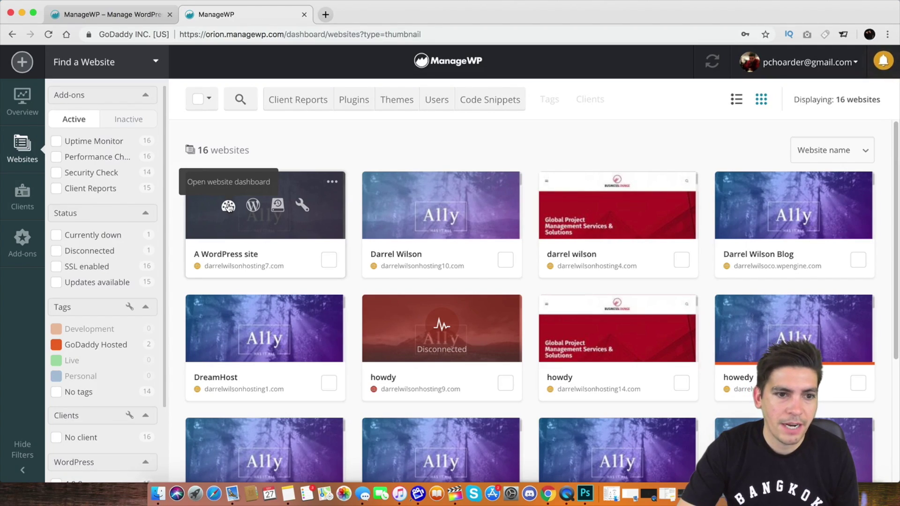
# Open A WordPress site's dashboard and view its clean Security Check results
pyautogui.click(229, 207)
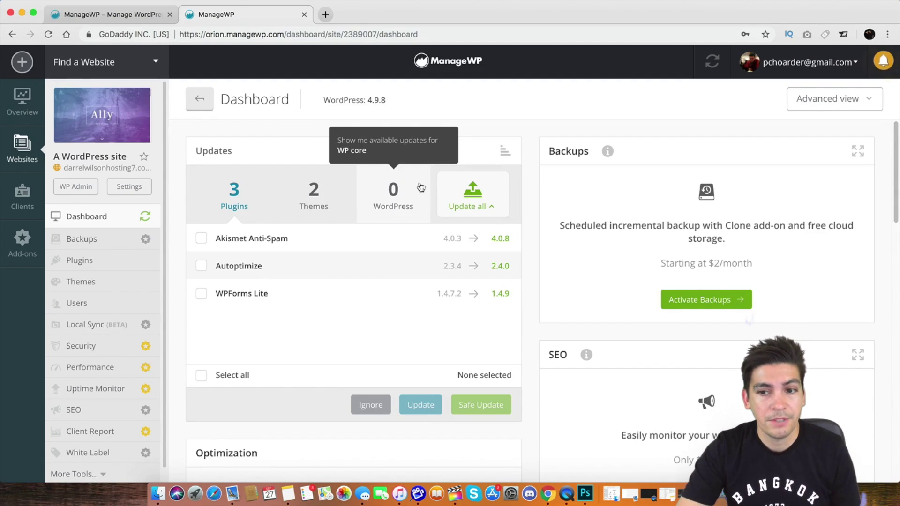
pyautogui.scroll(-1, 108, 281)
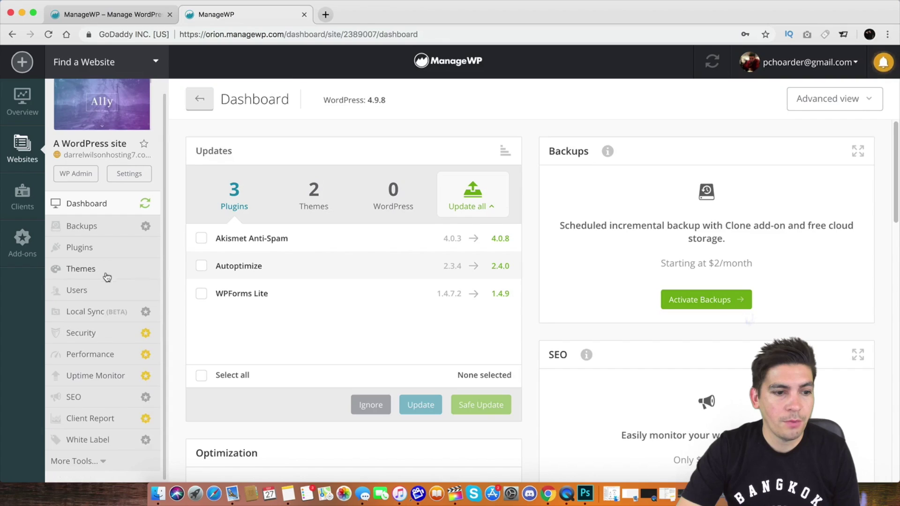
pyautogui.click(107, 337)
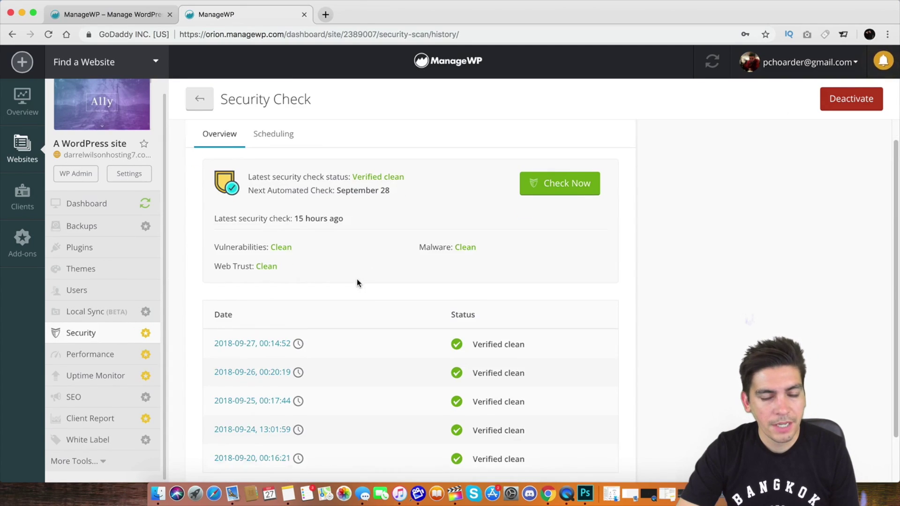
pyautogui.scroll(-1, 356, 283)
pyautogui.scroll(2, 357, 283)
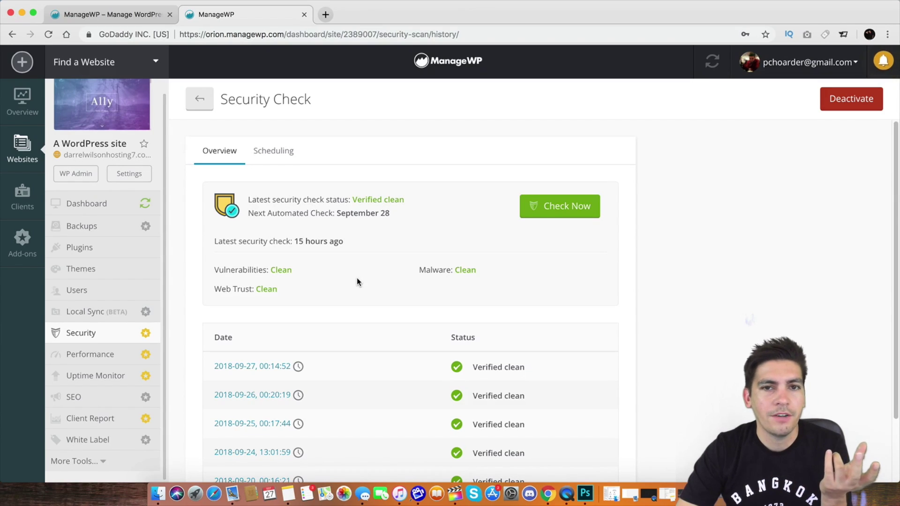
# Look through the recent notifications list, then close it
pyautogui.click(884, 61)
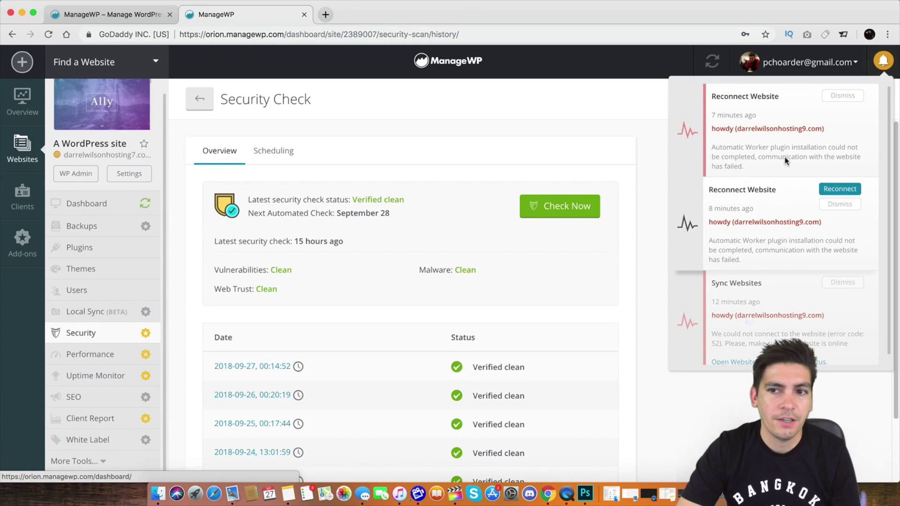
pyautogui.scroll(-1, 773, 221)
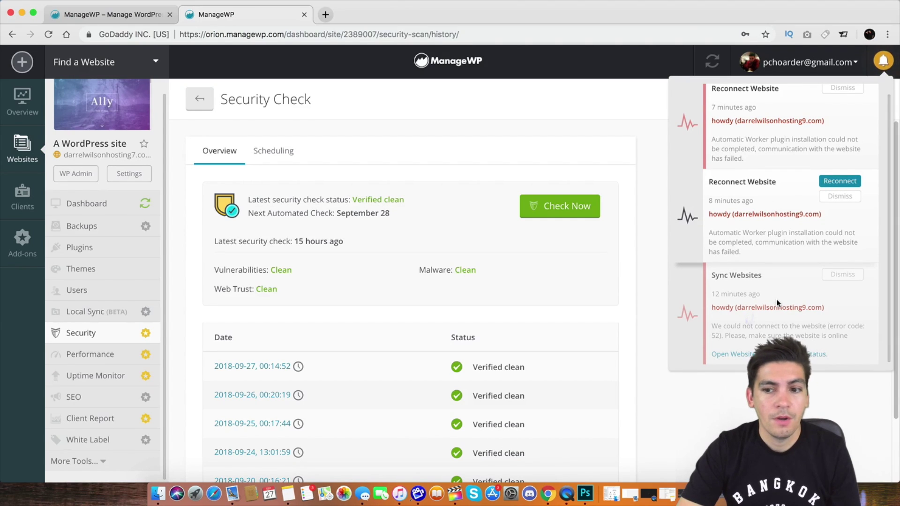
pyautogui.scroll(1, 768, 305)
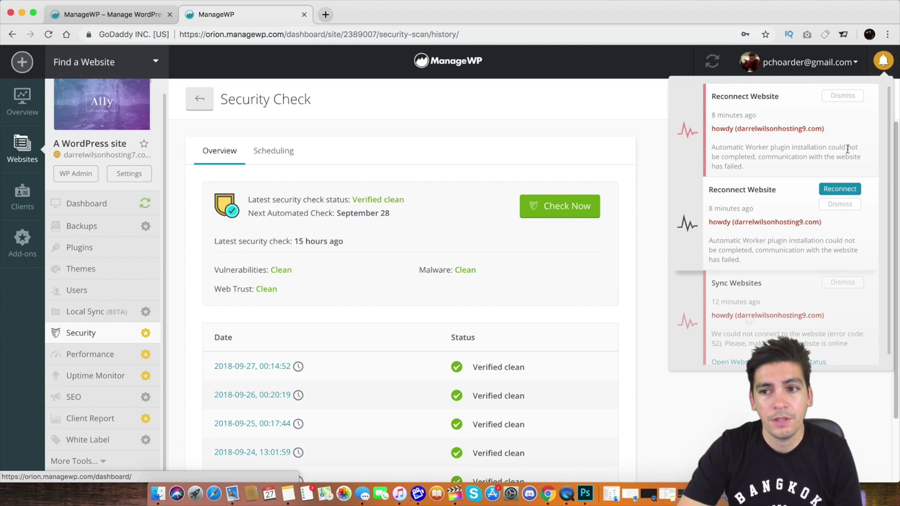
pyautogui.scroll(-1, 797, 300)
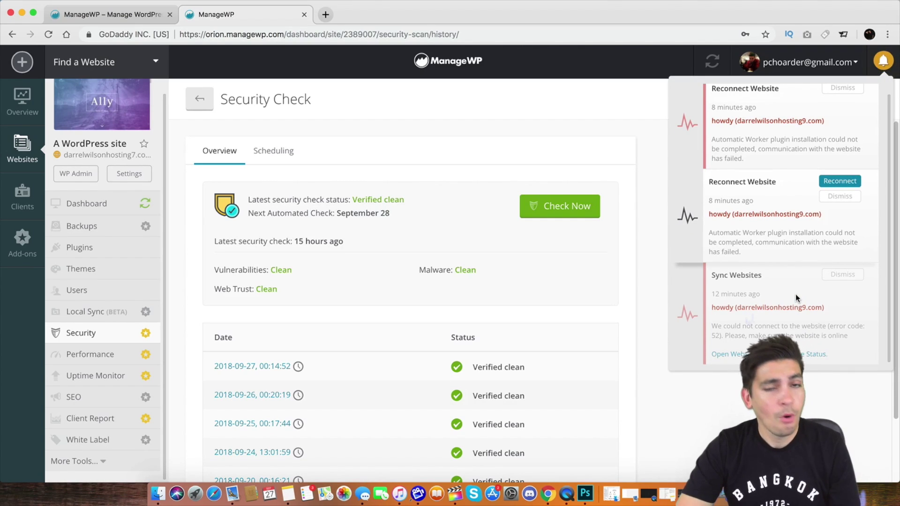
pyautogui.click(884, 61)
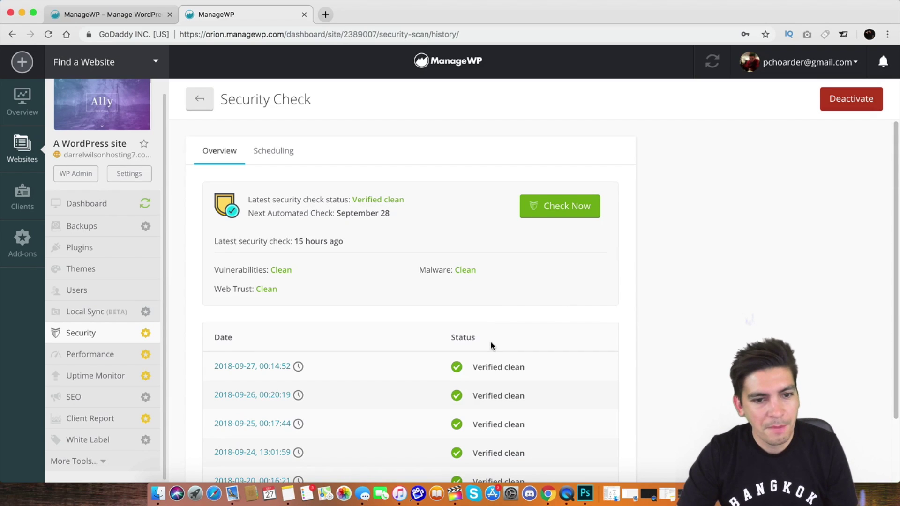
# View the site's Performance, Uptime Monitor, SEO and Client Report pages, then go back to Overview
pyautogui.click(111, 356)
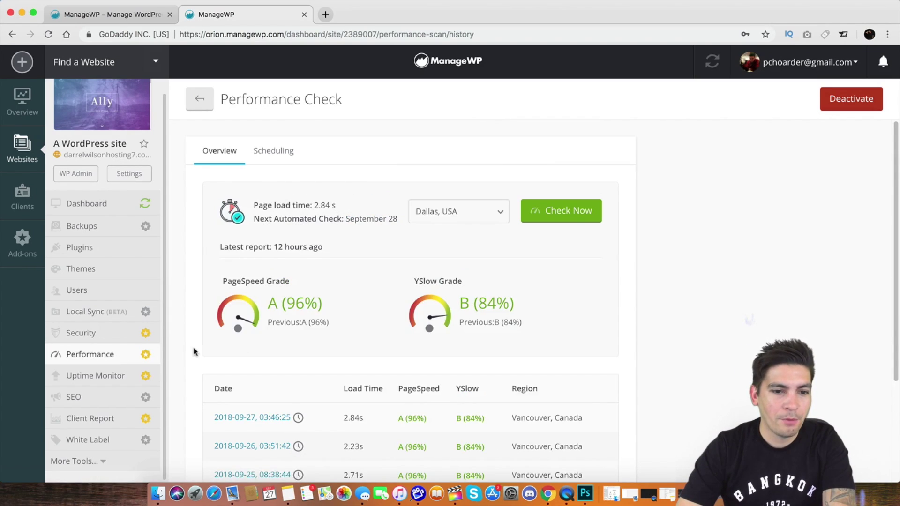
pyautogui.scroll(-5, 328, 369)
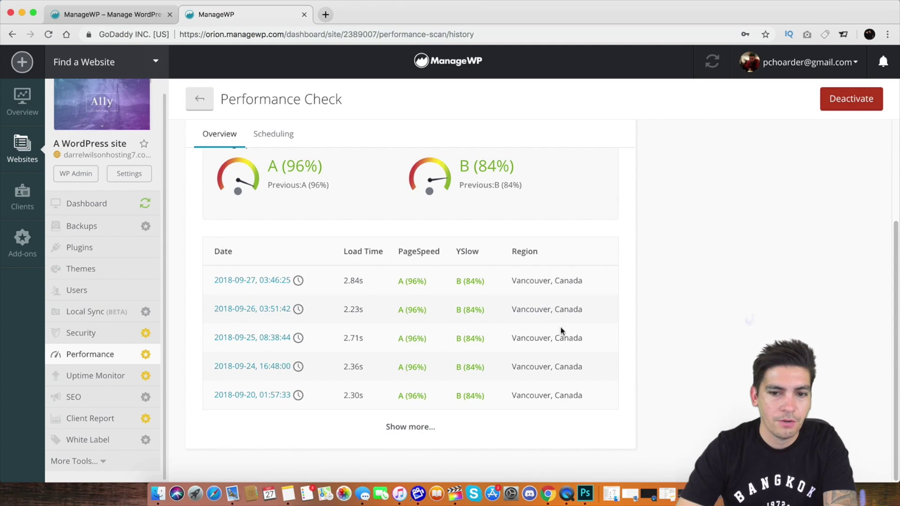
pyautogui.click(100, 375)
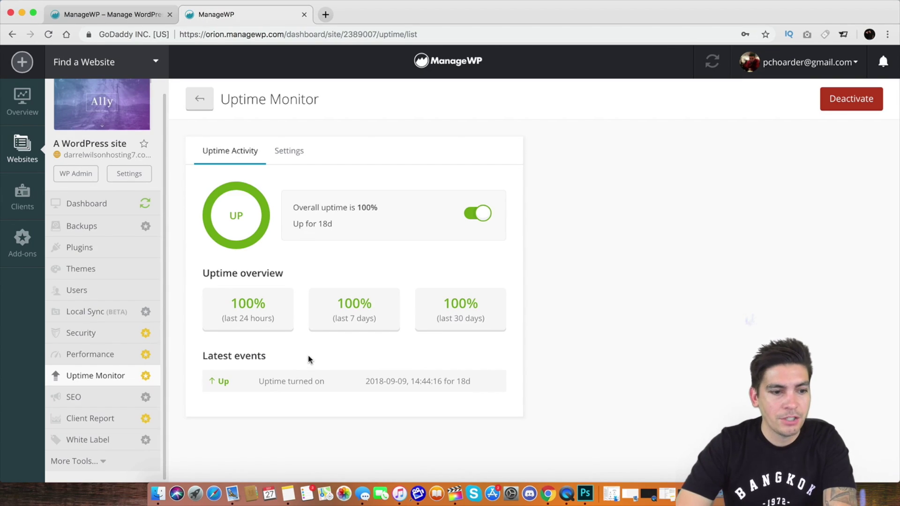
pyautogui.click(120, 397)
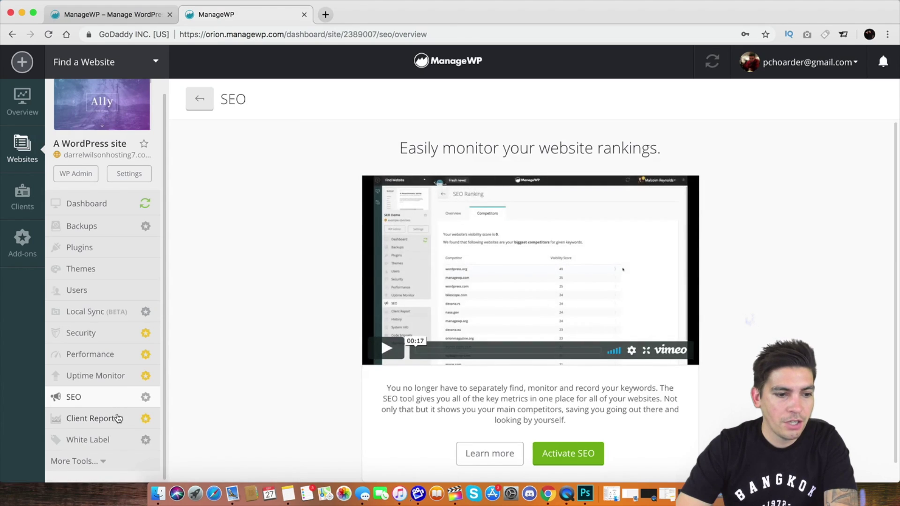
pyautogui.click(117, 417)
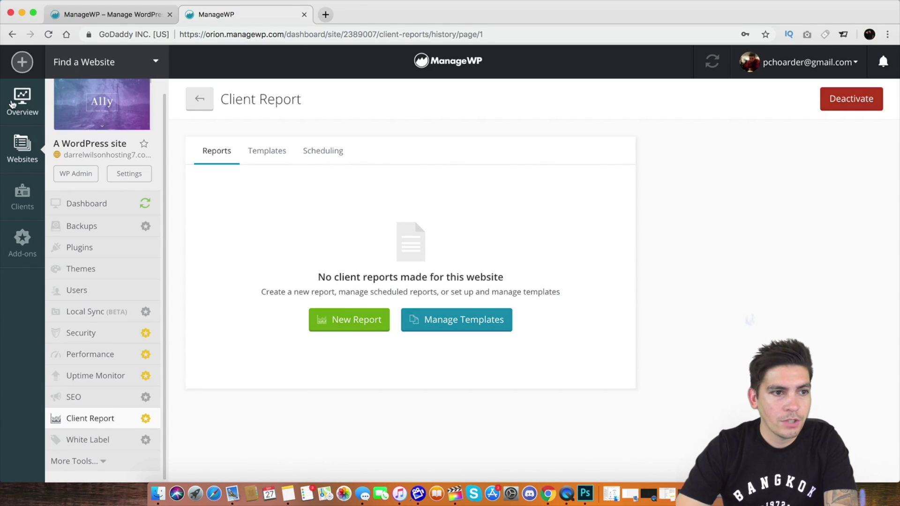
pyautogui.click(15, 104)
# Open the Add new Website(s) URL form, leave it empty, and return to Overview
pyautogui.click(22, 63)
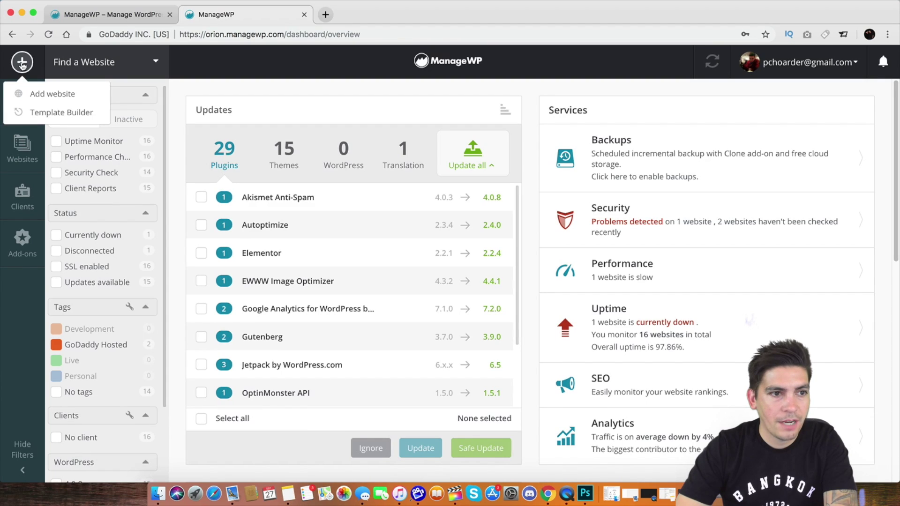
pyautogui.click(49, 98)
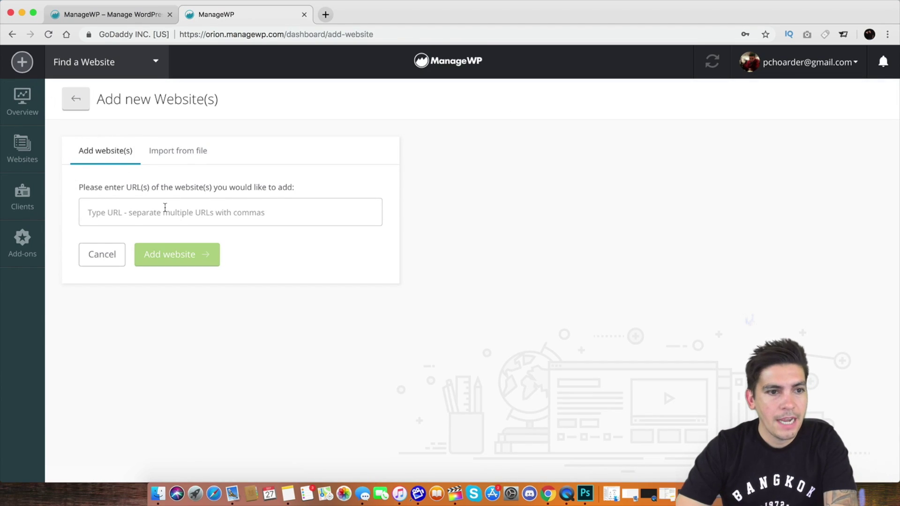
pyautogui.click(186, 220)
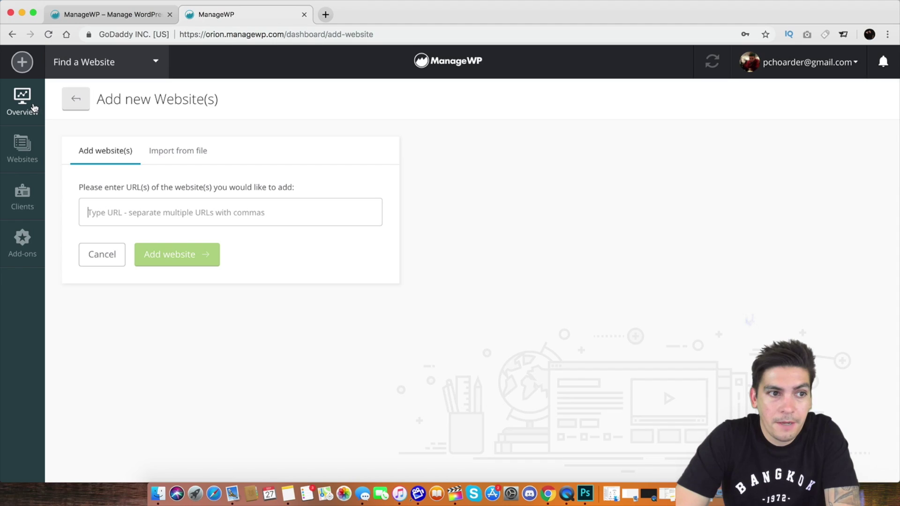
pyautogui.click(33, 108)
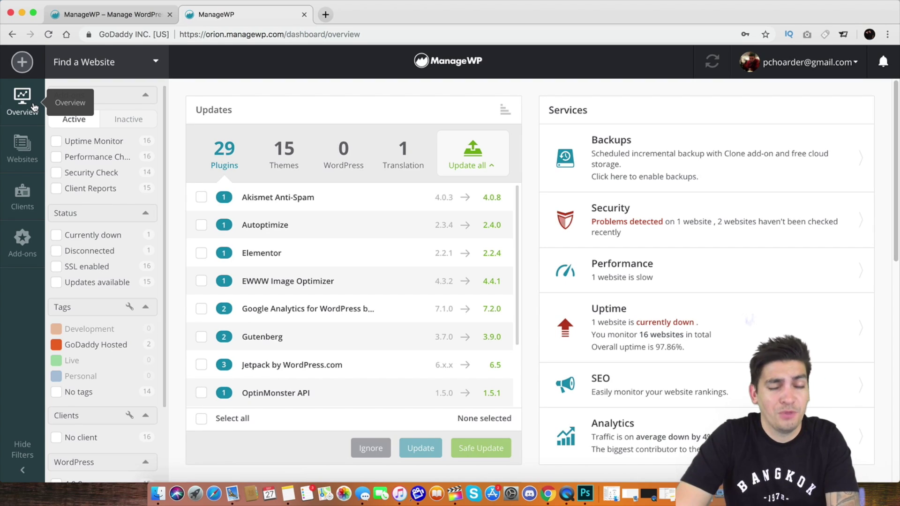
# From the Websites grid, open A WordPress site's WP admin dashboard via one-click login
pyautogui.click(22, 149)
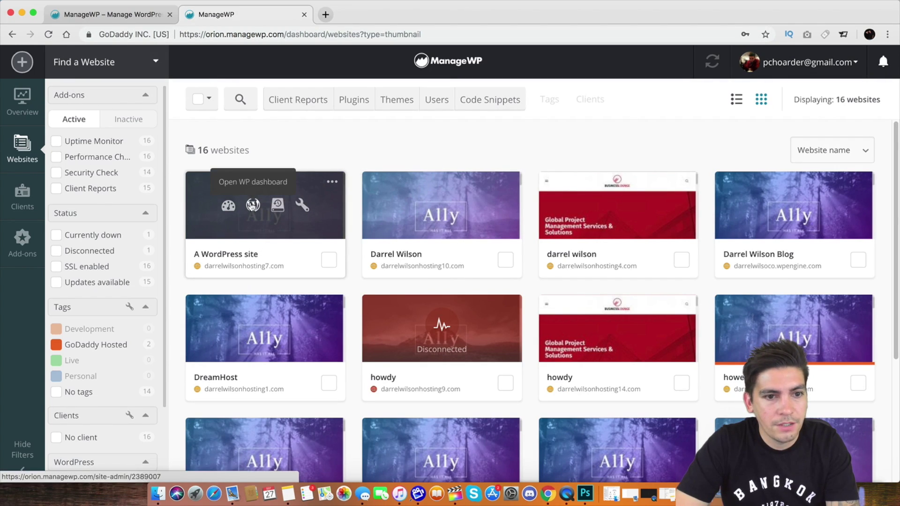
pyautogui.click(253, 205)
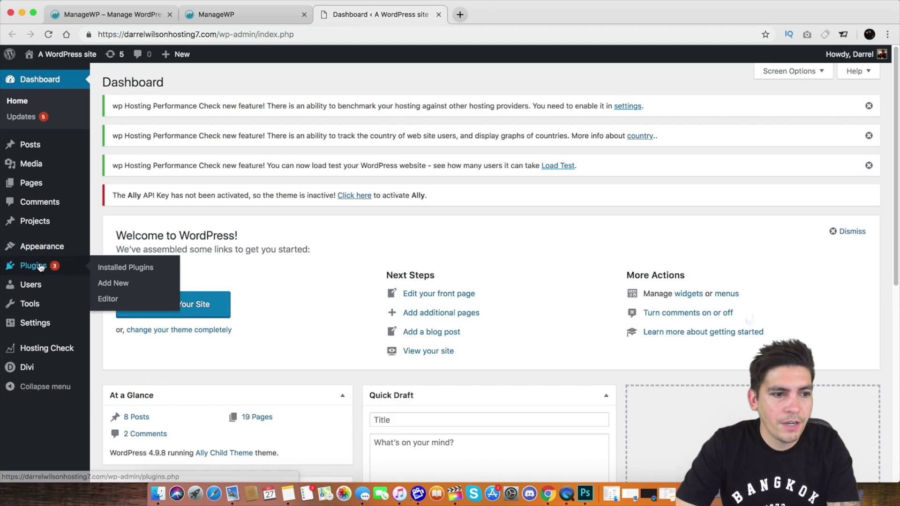
# On Installed Plugins, copy the word 'ManageWP' from the Worker plugin's name
pyautogui.click(128, 267)
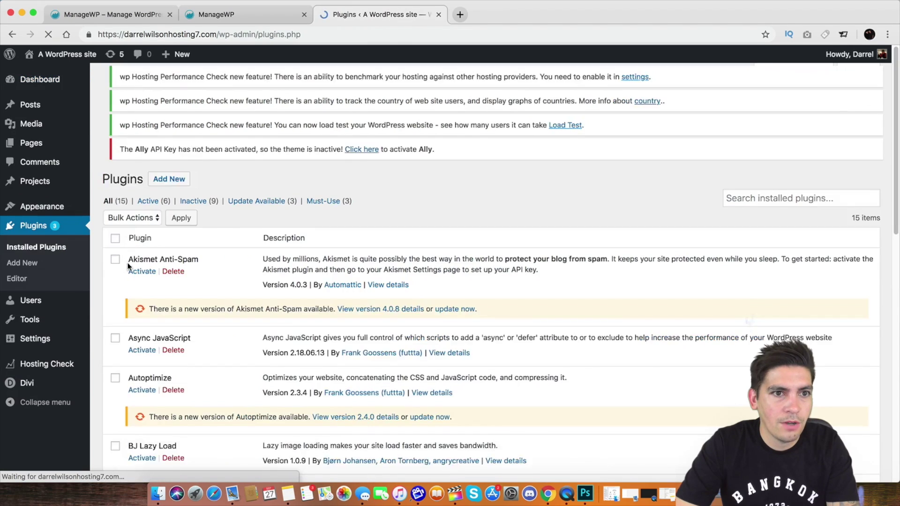
pyautogui.scroll(-7, 219, 262)
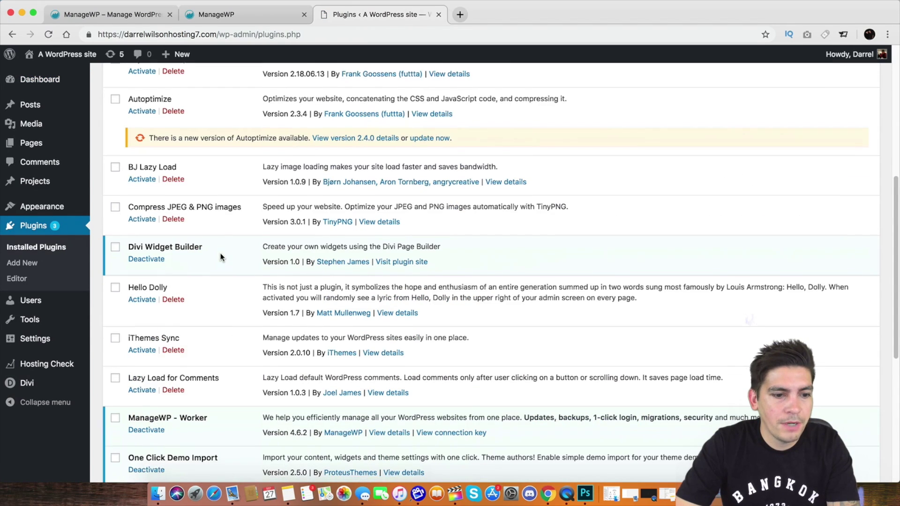
pyautogui.scroll(-1, 219, 256)
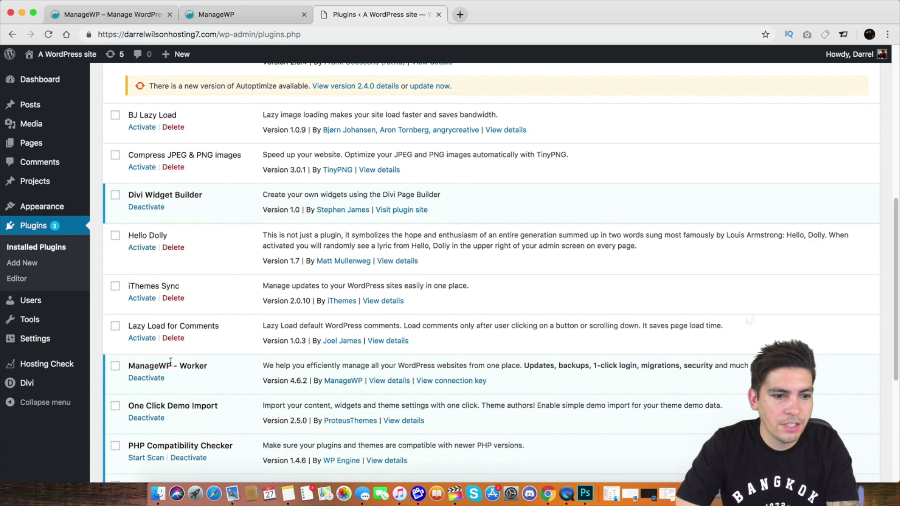
pyautogui.moveTo(171, 362); pyautogui.dragTo(129, 364)
pyautogui.rightClick(135, 364)
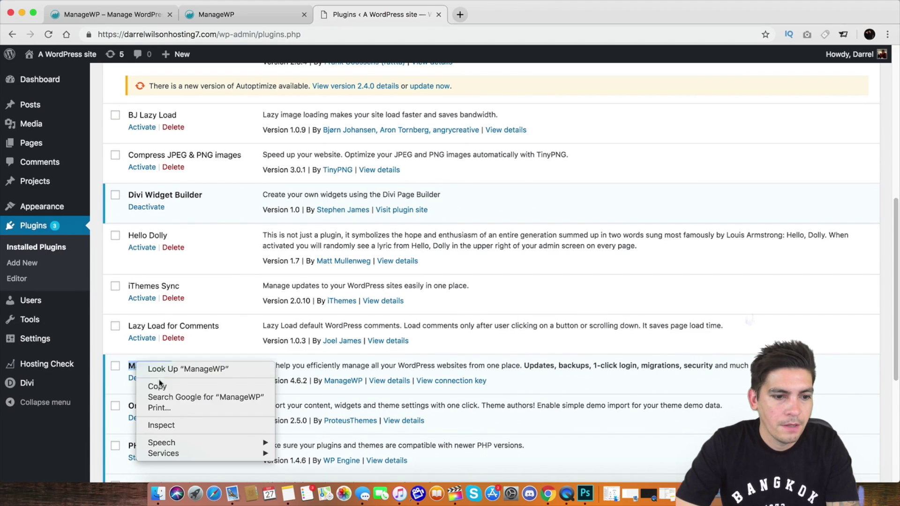
pyautogui.click(159, 385)
# Search Add Plugins for 'ManageWP', showing the Worker plugin already installed
pyautogui.click(24, 262)
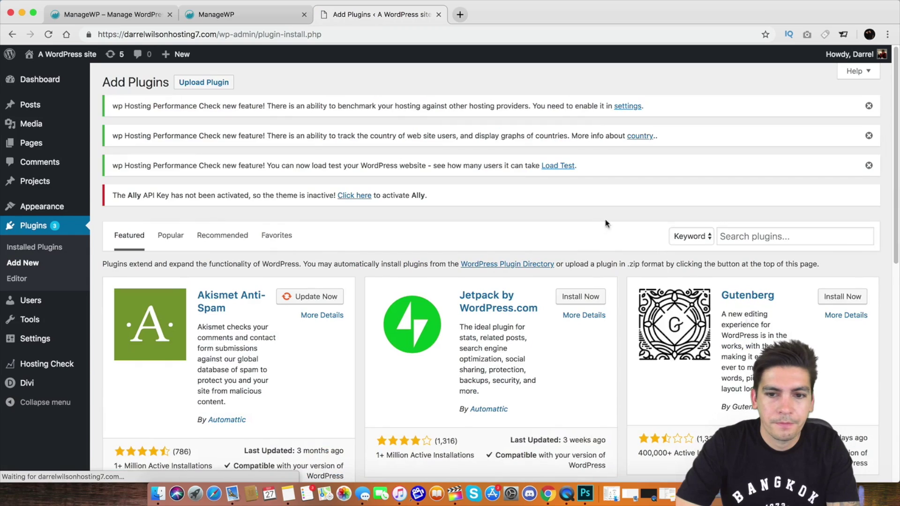
pyautogui.click(750, 237)
pyautogui.rightClick(754, 235)
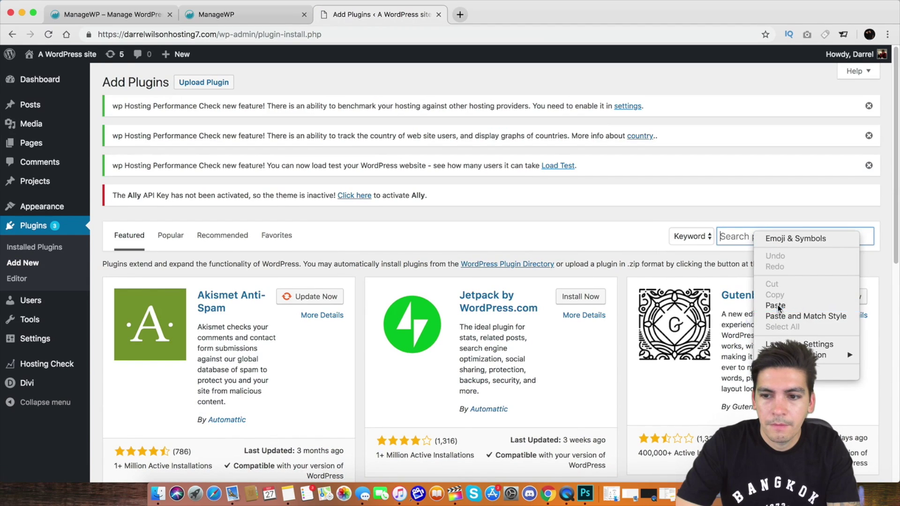
pyautogui.click(780, 305)
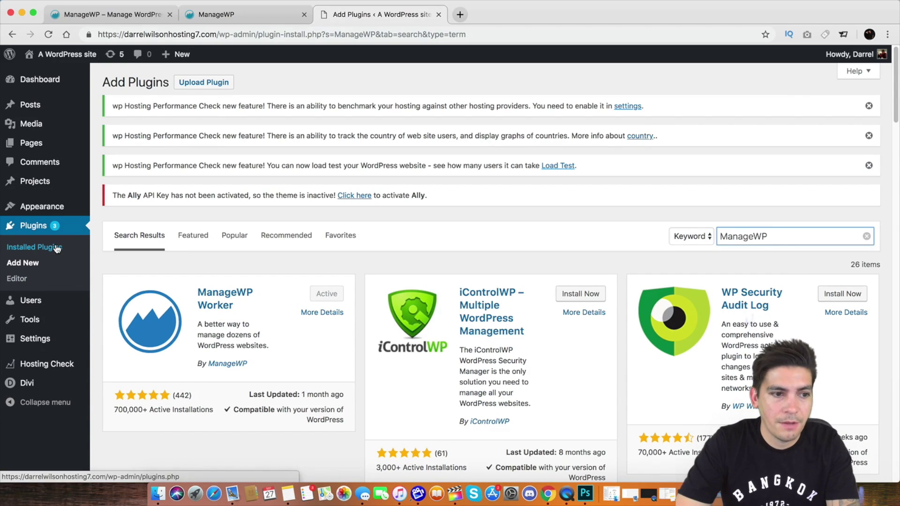
# Return to Installed Plugins and confirm ManageWP - Worker is listed as active
pyautogui.moveTo(55, 338)
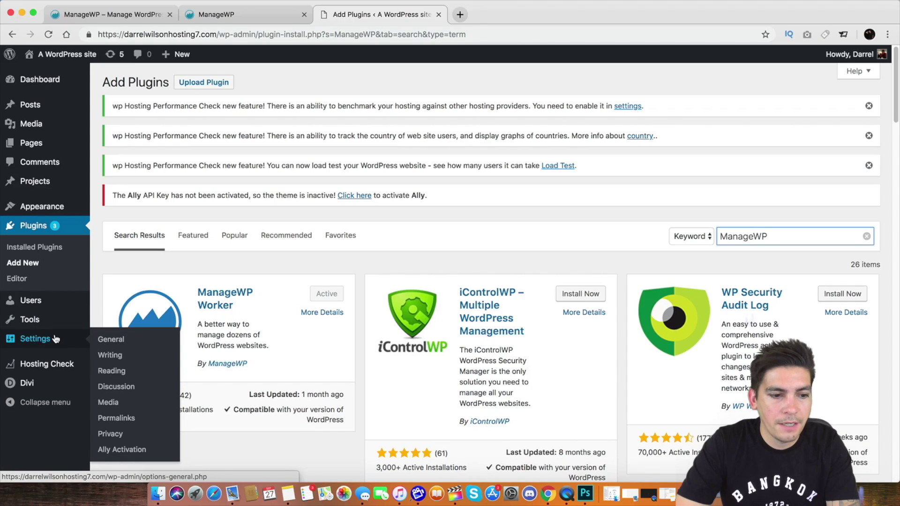
pyautogui.click(37, 247)
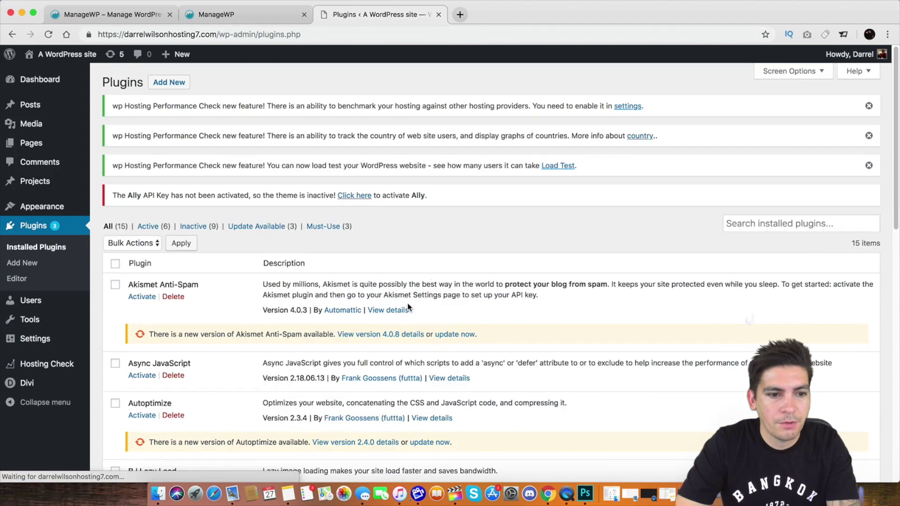
pyautogui.scroll(-15, 404, 307)
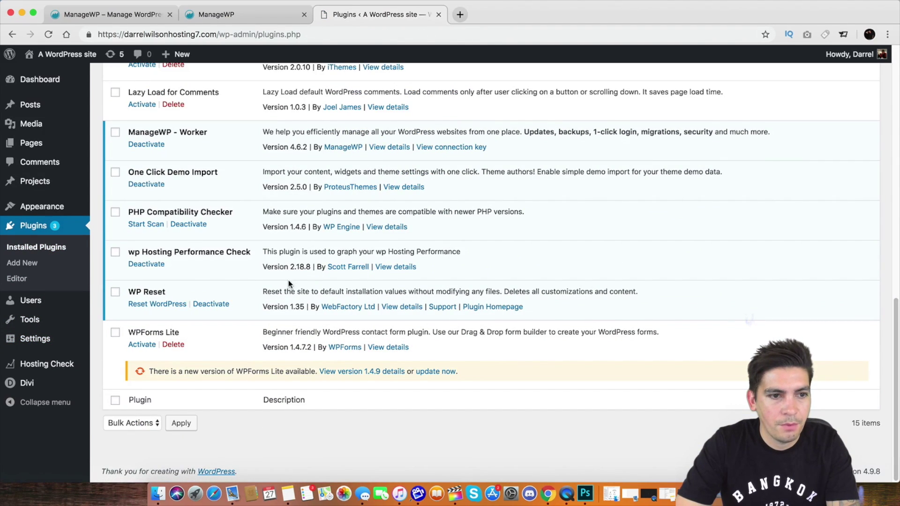
pyautogui.scroll(1, 288, 280)
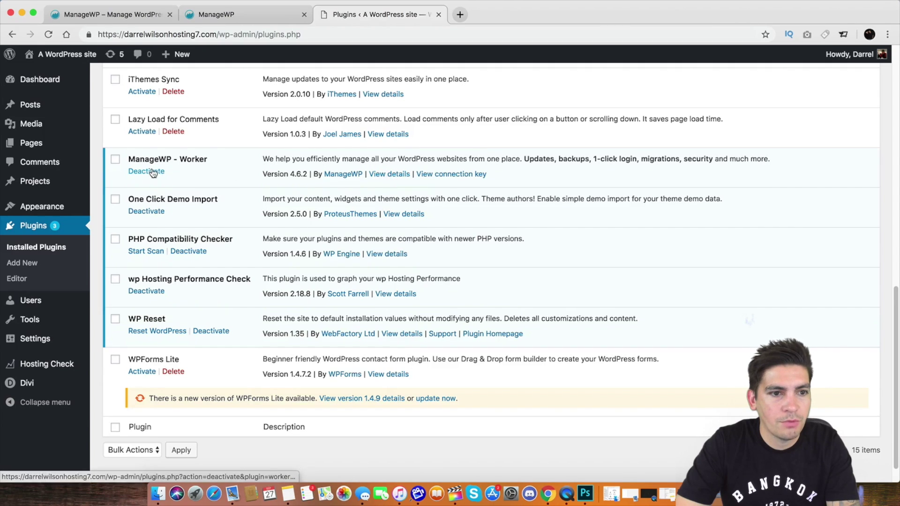
# Back on the ManageWP tab, browse Find a Website and the Add website form, then return to Overview
pyautogui.click(140, 15)
pyautogui.click(232, 15)
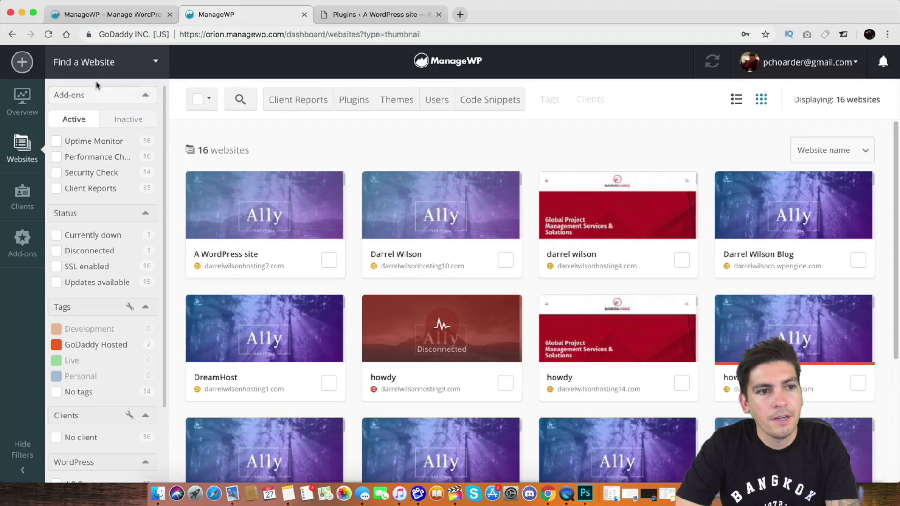
pyautogui.click(88, 63)
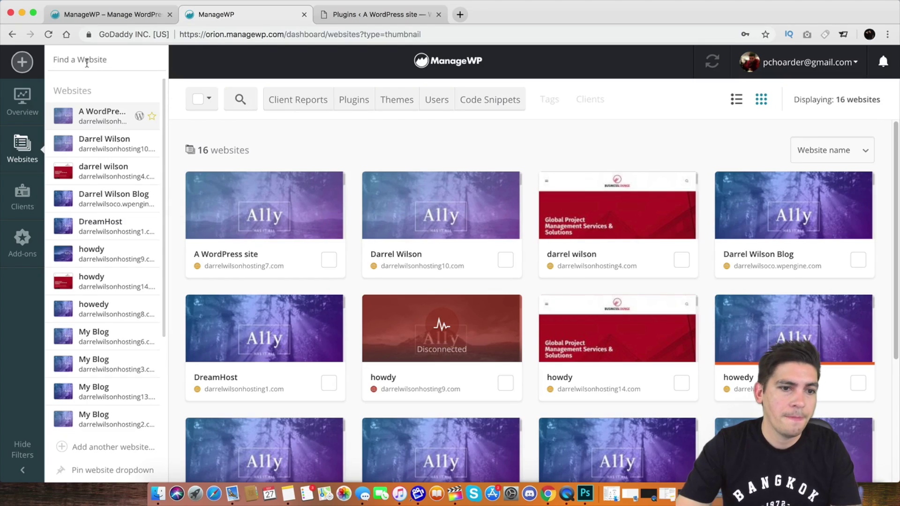
pyautogui.click(21, 68)
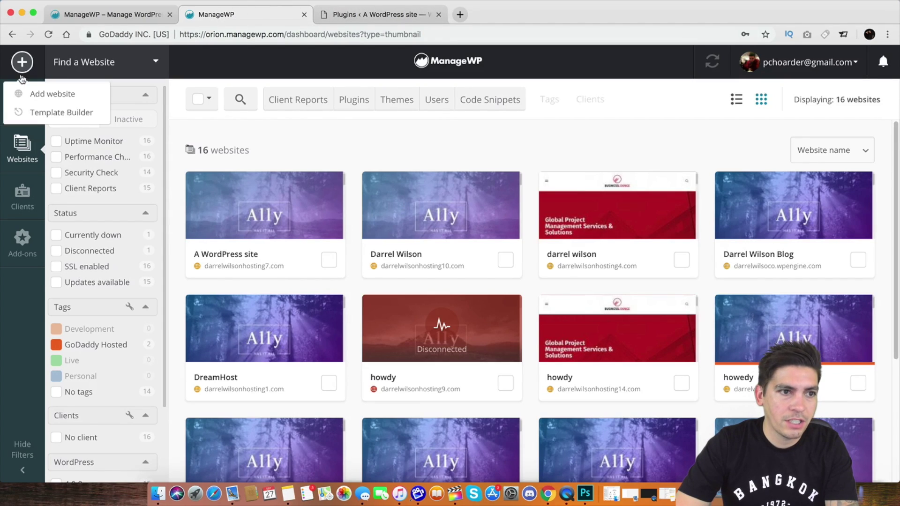
pyautogui.click(47, 94)
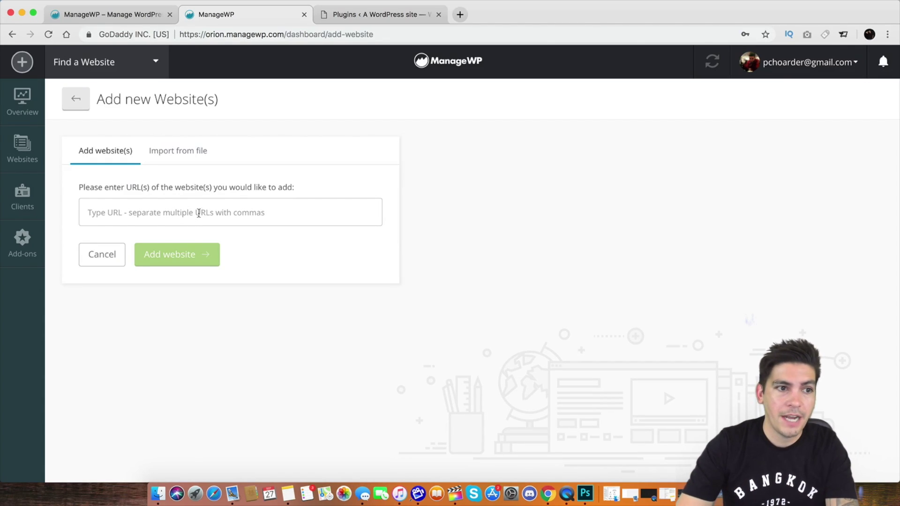
pyautogui.click(39, 121)
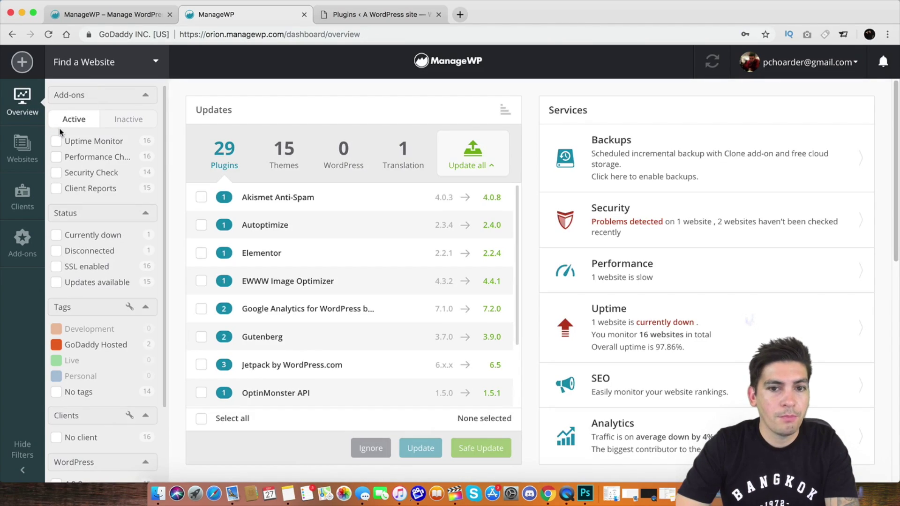
# From the Websites grid, open A WordPress site's dashboard showing 3 plugin and 2 theme updates
pyautogui.click(28, 154)
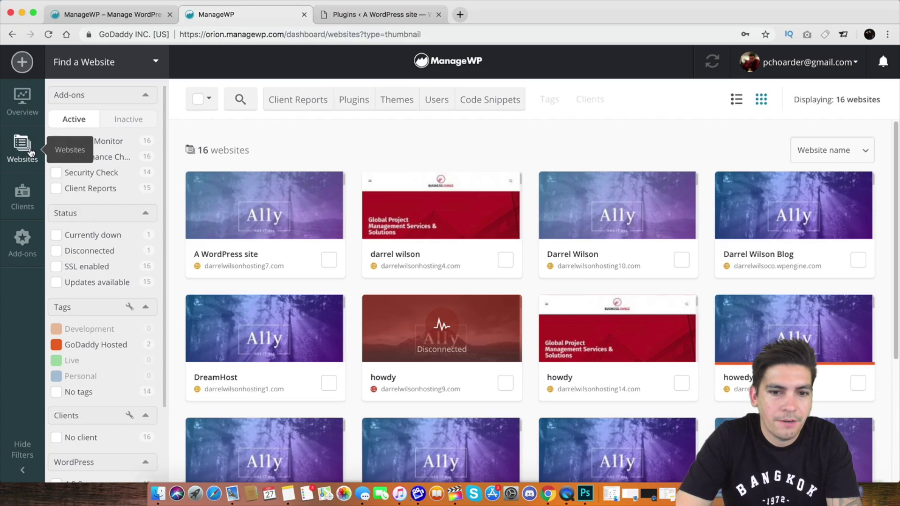
pyautogui.moveTo(244, 221)
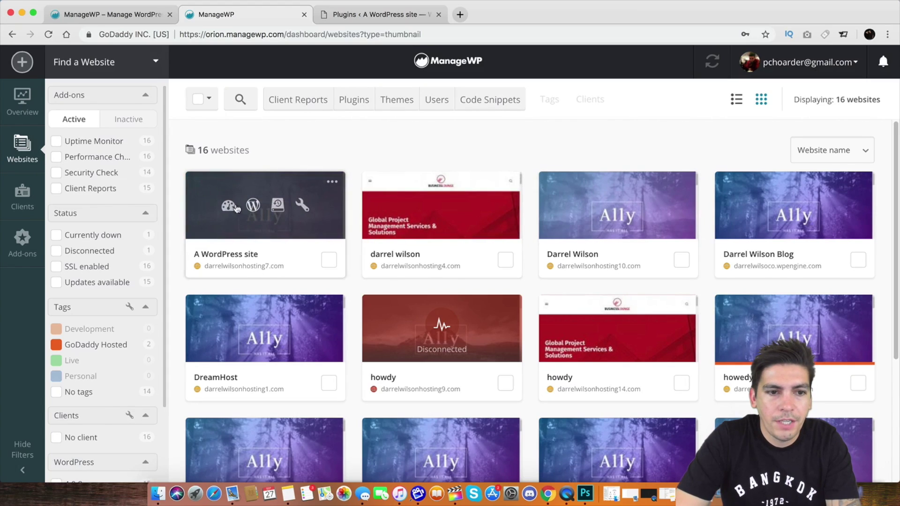
pyautogui.click(229, 206)
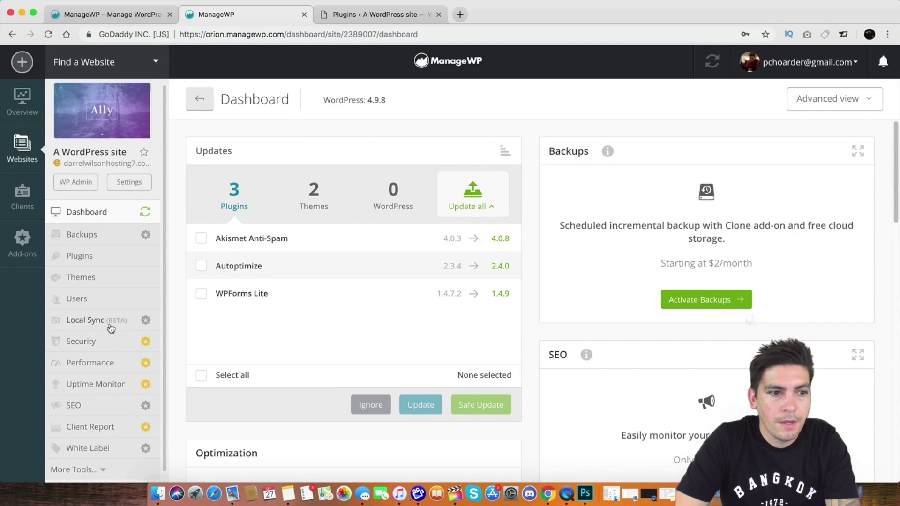
pyautogui.scroll(1, 112, 314)
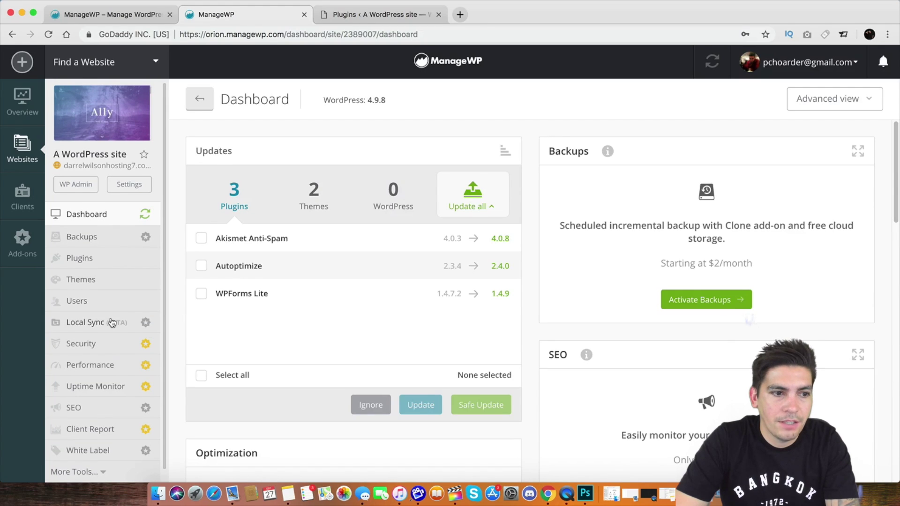
# Show the Add-ons page listing all 16 websites' active tools and monthly prices, mostly $4.00
pyautogui.click(25, 245)
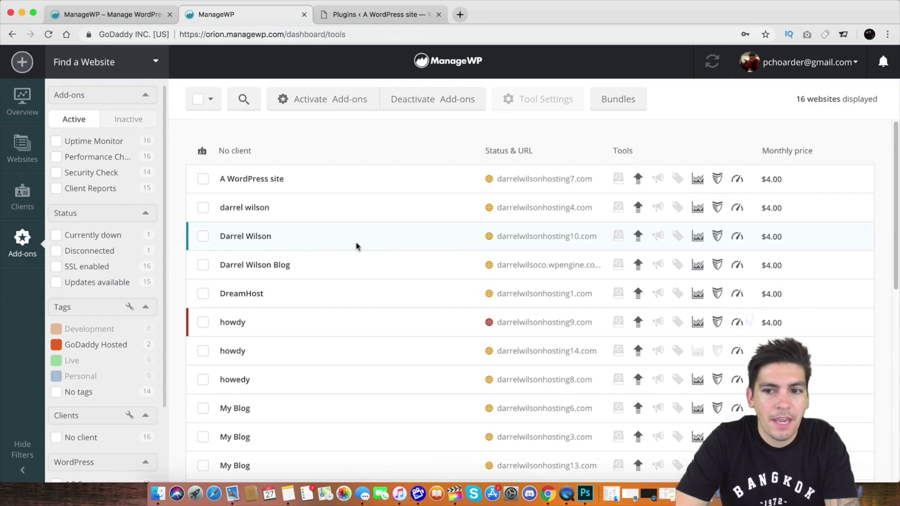
pyautogui.scroll(-1, 462, 246)
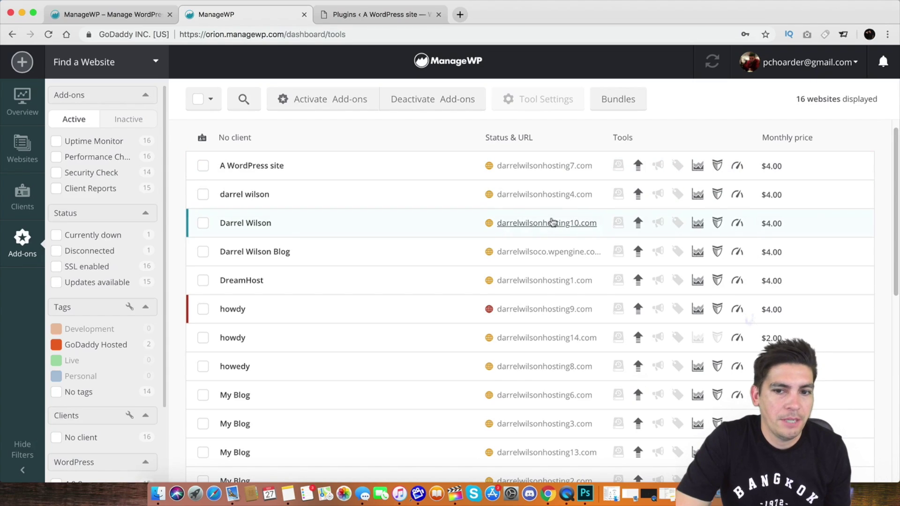
pyautogui.scroll(-1, 652, 192)
pyautogui.scroll(-6, 656, 191)
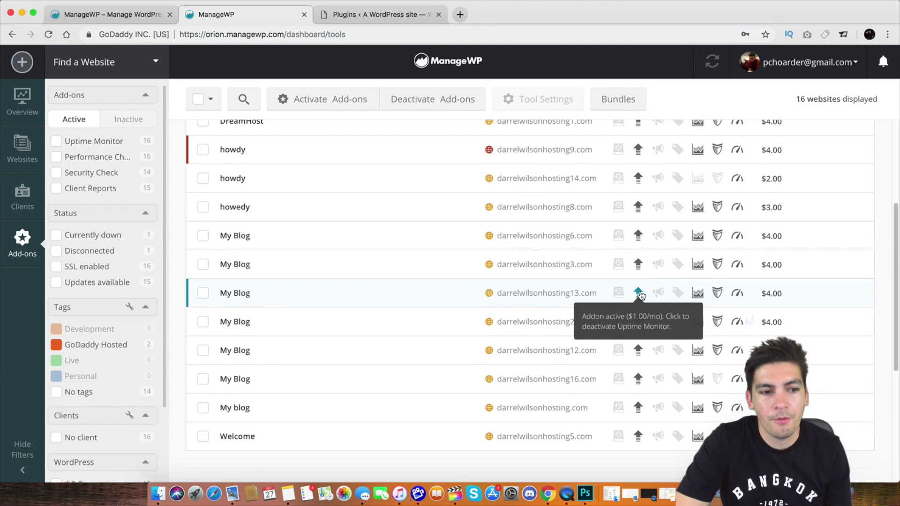
pyautogui.scroll(7, 640, 293)
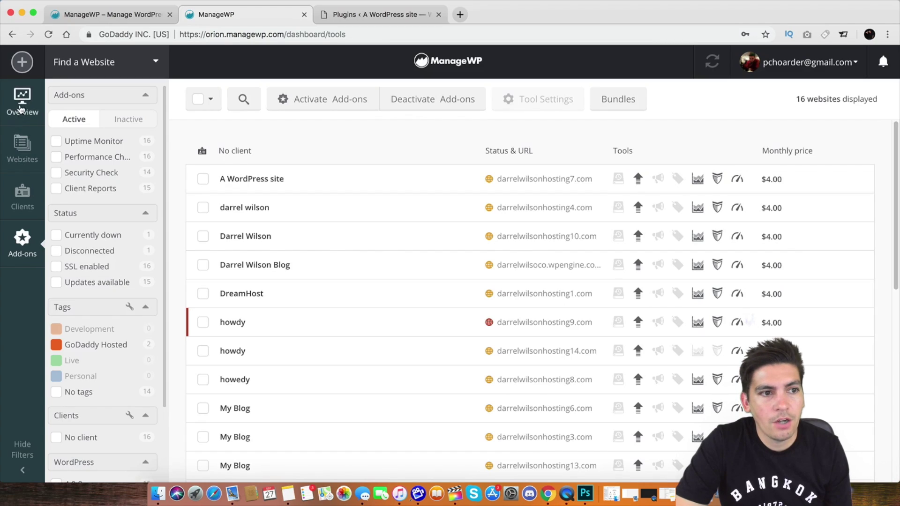
# Start bulk plugin management with A WordPress site and the two Darrel Wilson sites selected
pyautogui.click(21, 148)
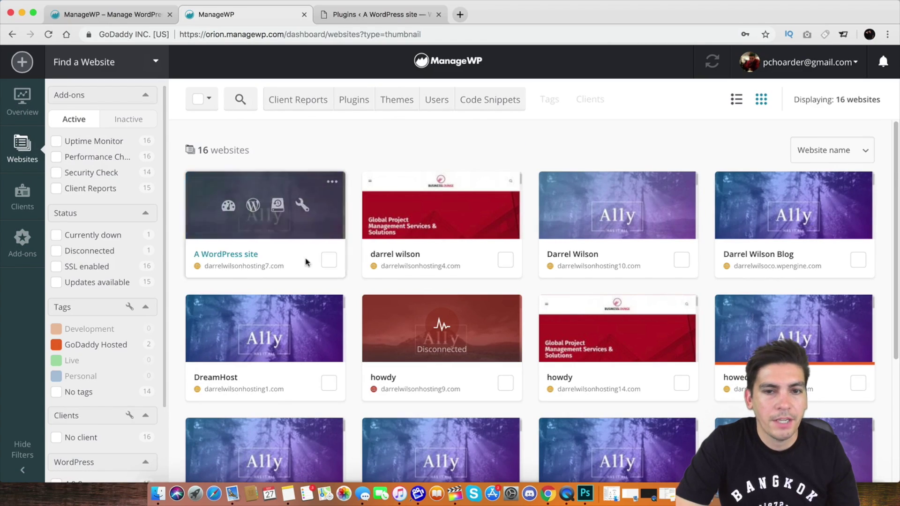
pyautogui.click(363, 106)
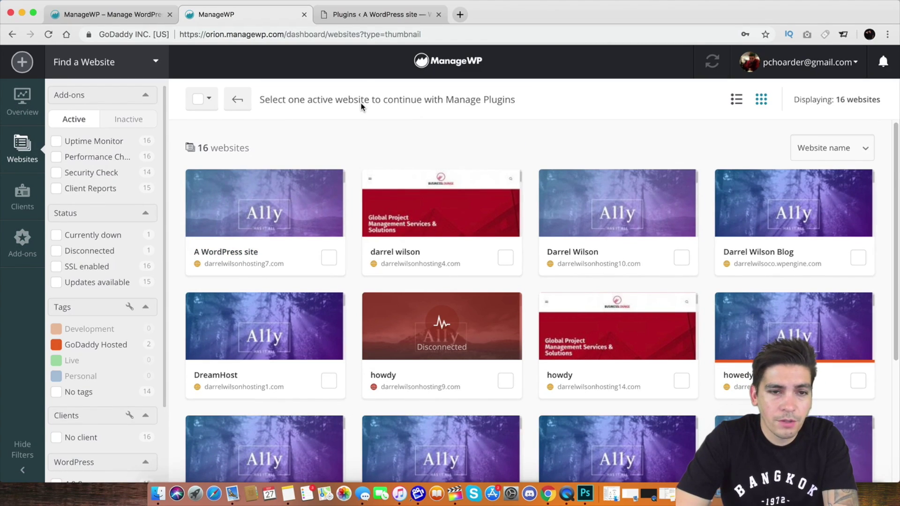
pyautogui.click(328, 257)
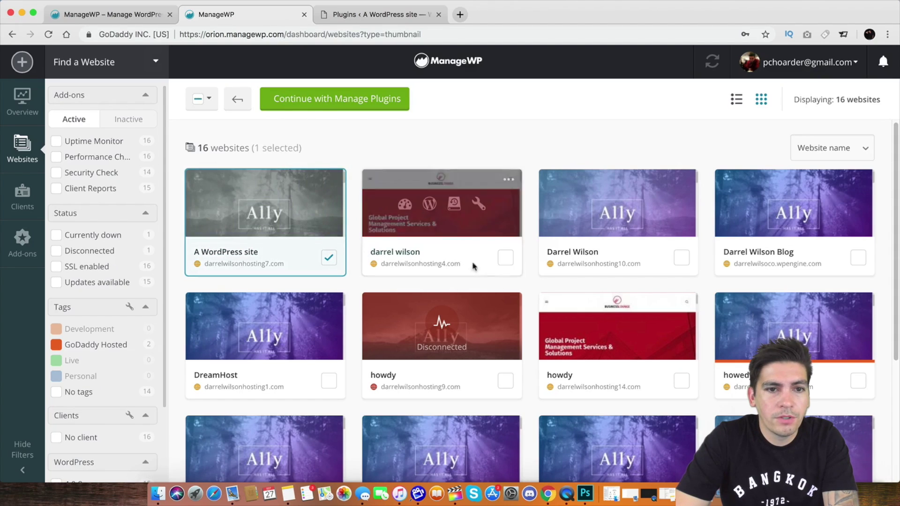
pyautogui.click(507, 259)
pyautogui.click(681, 257)
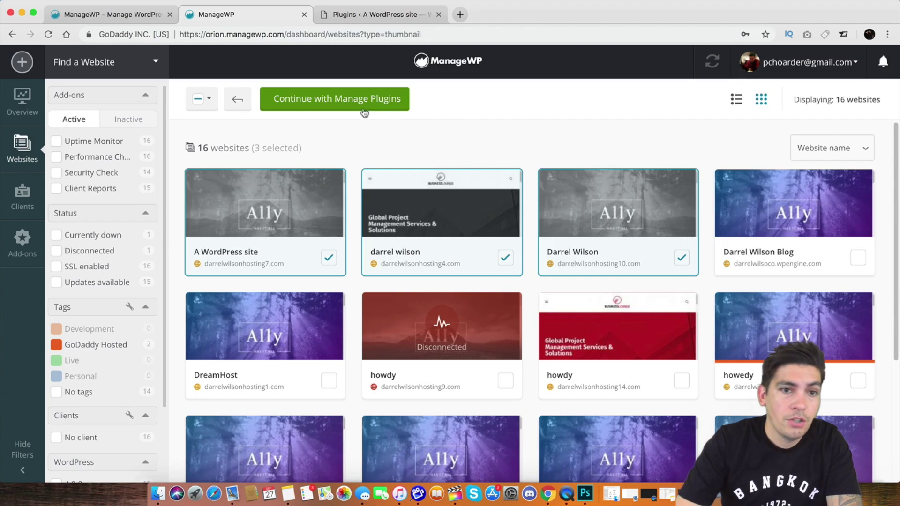
# Exit Manage Plugins and deselect A WordPress site, darrel wilson and Darrel Wilson
pyautogui.click(248, 110)
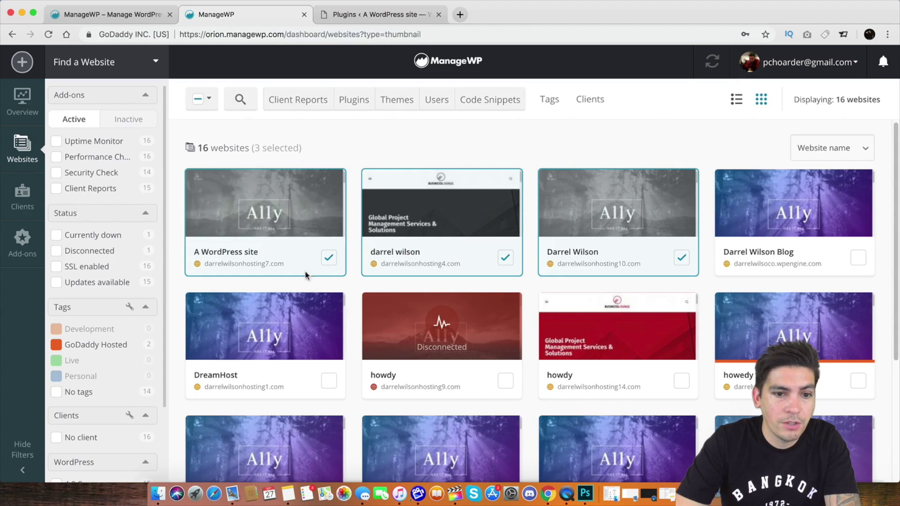
pyautogui.click(328, 258)
pyautogui.click(506, 257)
pyautogui.click(682, 258)
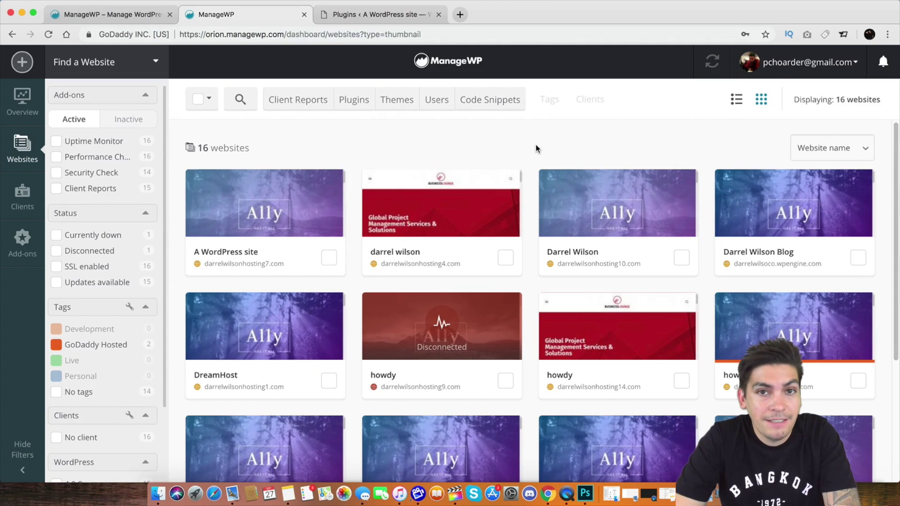
# Open the My blog site dashboard and its Security and Performance section
pyautogui.scroll(-1, 531, 220)
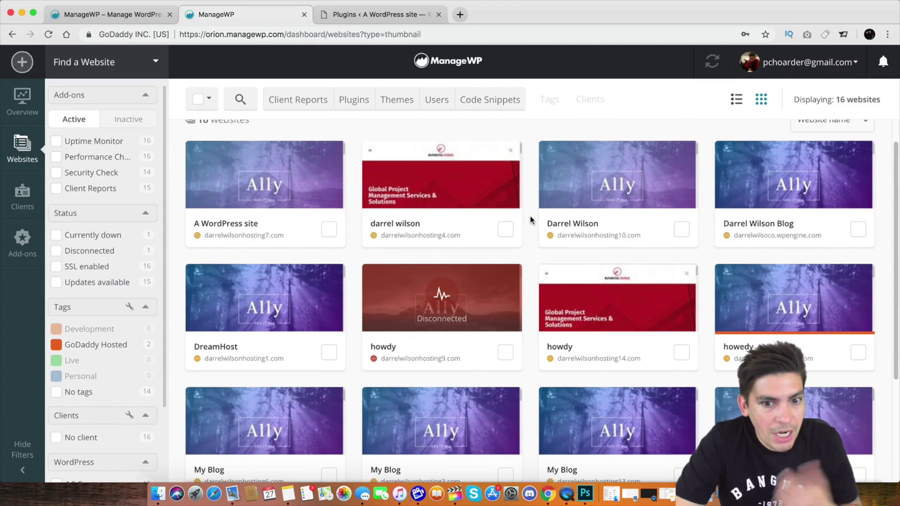
pyautogui.scroll(-3, 528, 216)
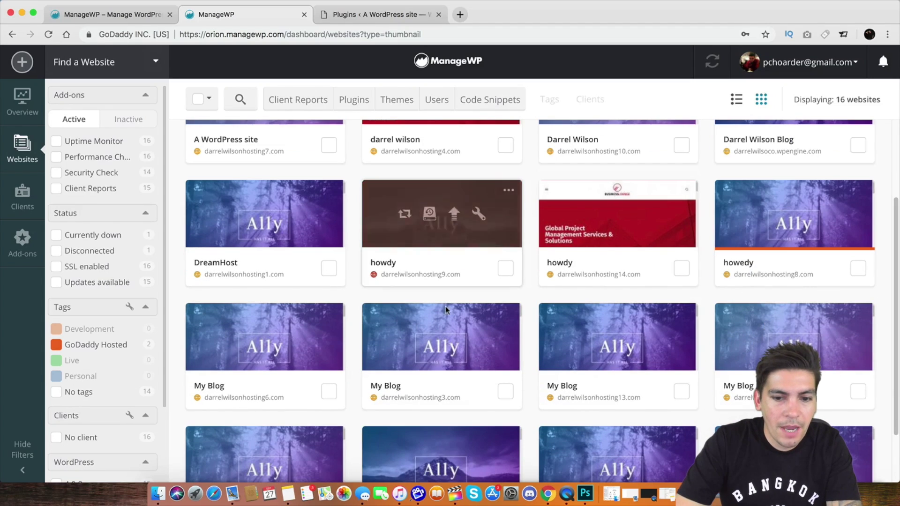
pyautogui.scroll(-2, 497, 358)
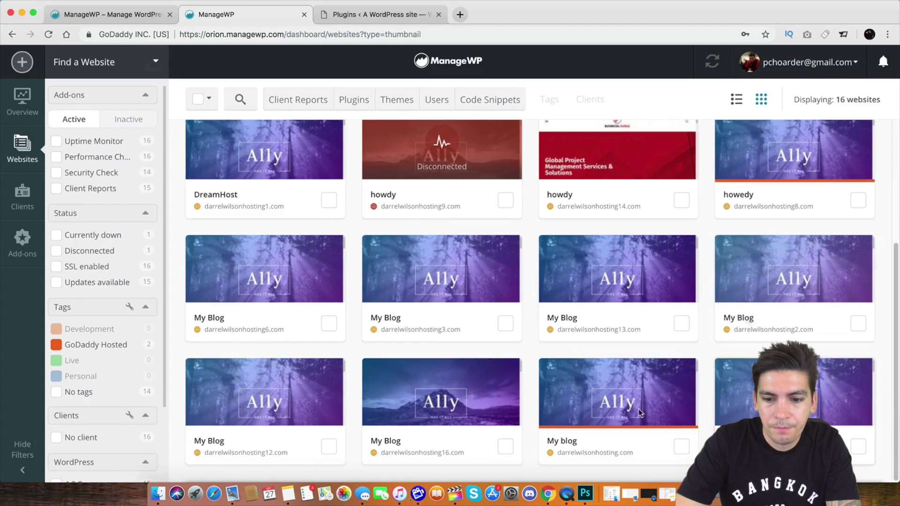
pyautogui.moveTo(620, 409)
pyautogui.click(582, 394)
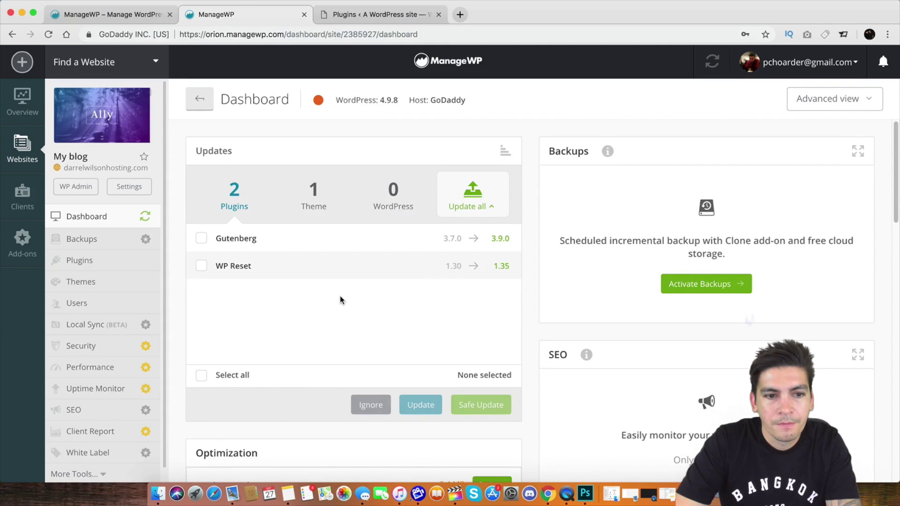
pyautogui.scroll(-1, 340, 296)
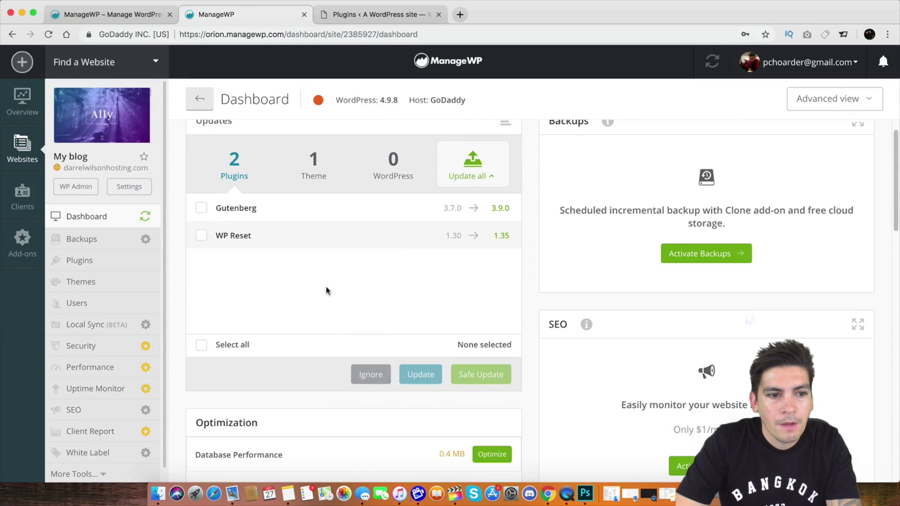
pyautogui.click(115, 345)
# Review My blog's Performance Check history, mark the 3.12s load time, then view Uptime Monitor
pyautogui.click(108, 367)
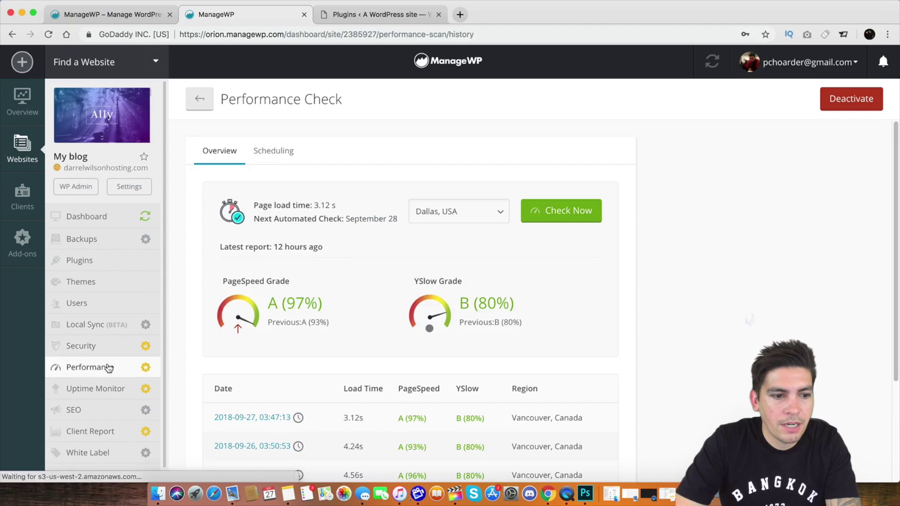
pyautogui.scroll(-3, 322, 345)
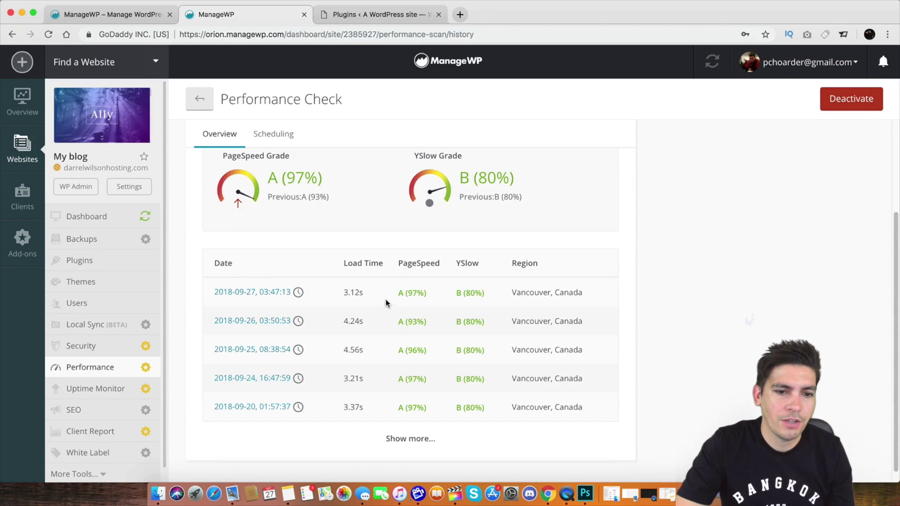
pyautogui.moveTo(377, 300); pyautogui.dragTo(342, 298)
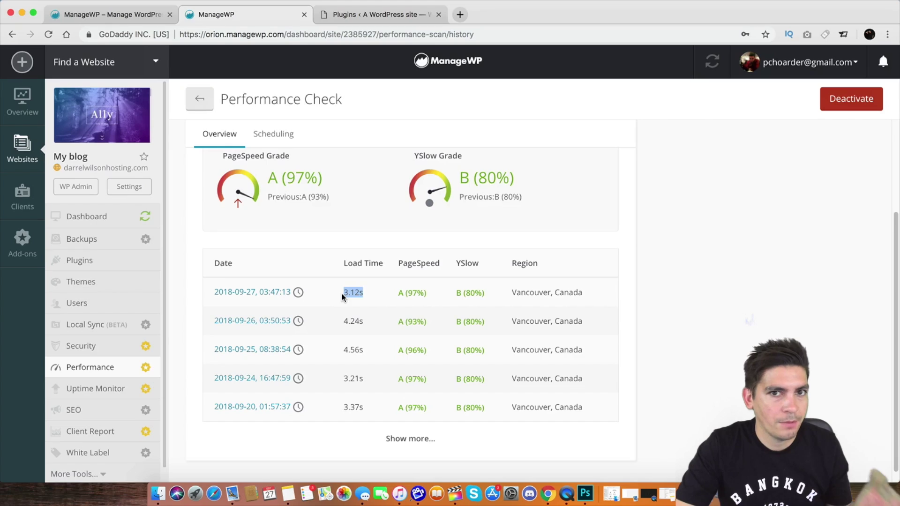
pyautogui.click(113, 389)
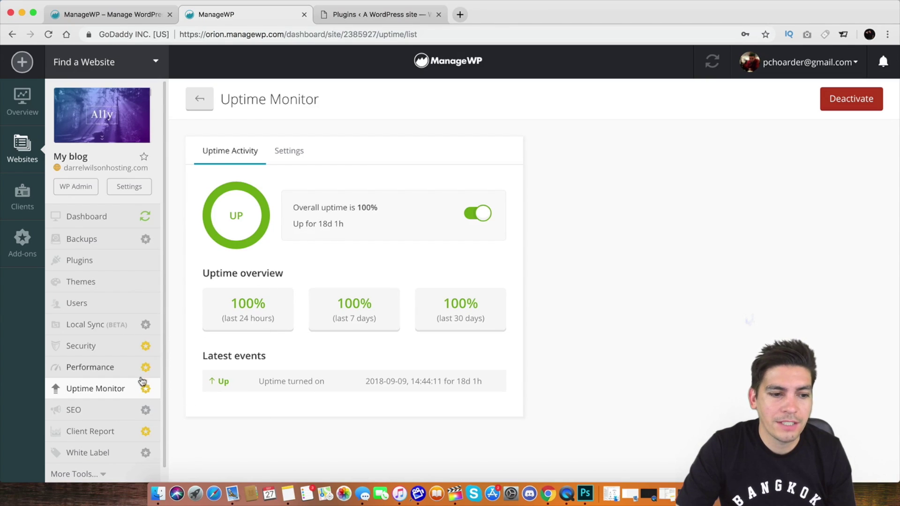
# Look over My blog's SEO overview, then view its empty Client Report page
pyautogui.click(113, 406)
pyautogui.scroll(-1, 205, 348)
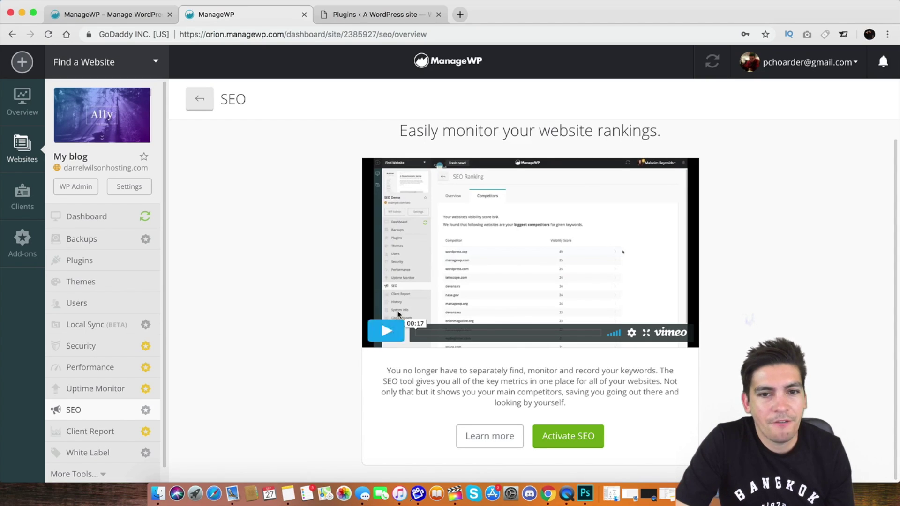
pyautogui.click(88, 436)
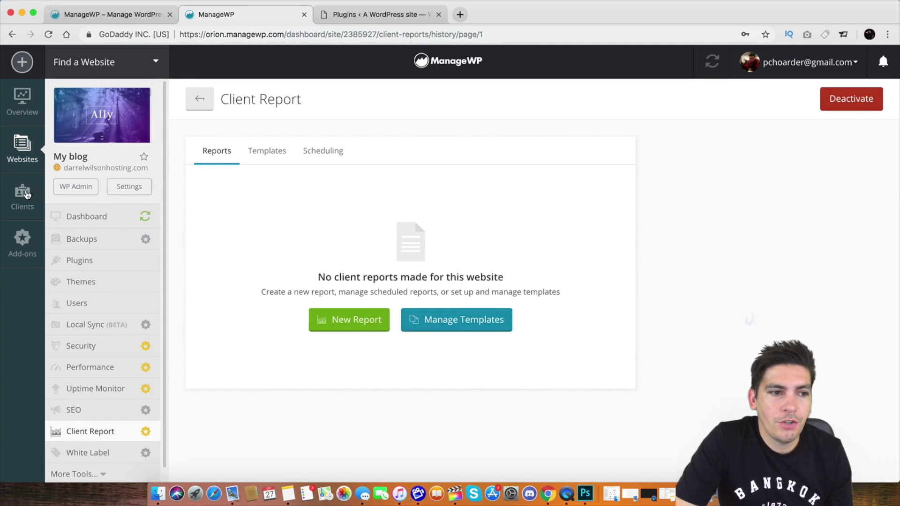
# View the empty Clients list, then return to My blog's Client Report page
pyautogui.click(26, 195)
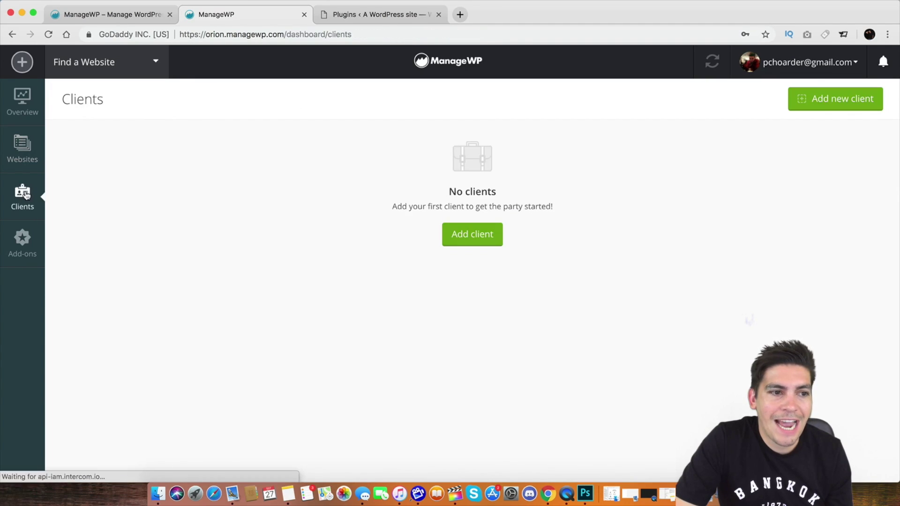
pyautogui.click(28, 148)
pyautogui.scroll(-3, 301, 322)
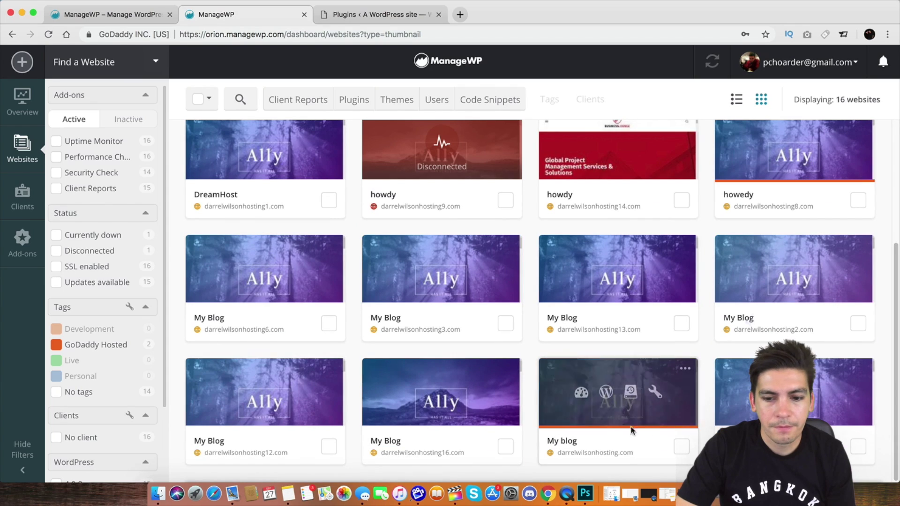
pyautogui.click(582, 393)
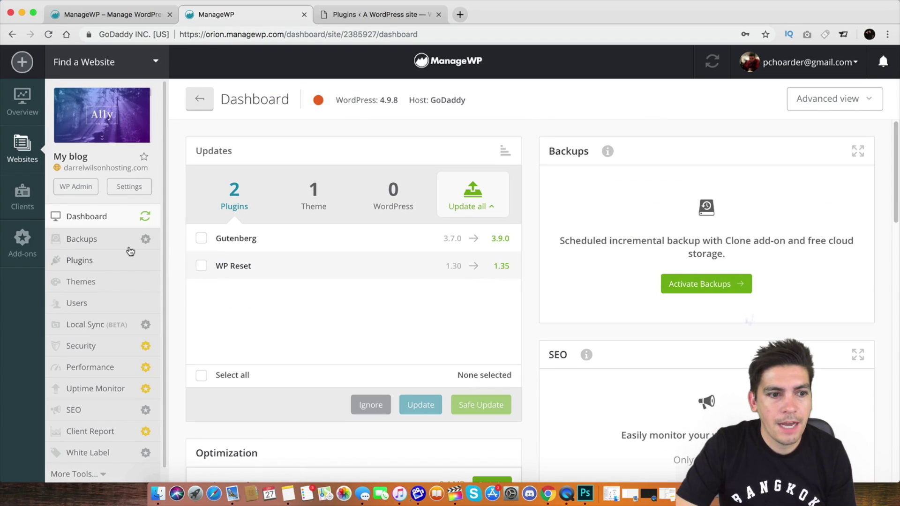
pyautogui.click(116, 430)
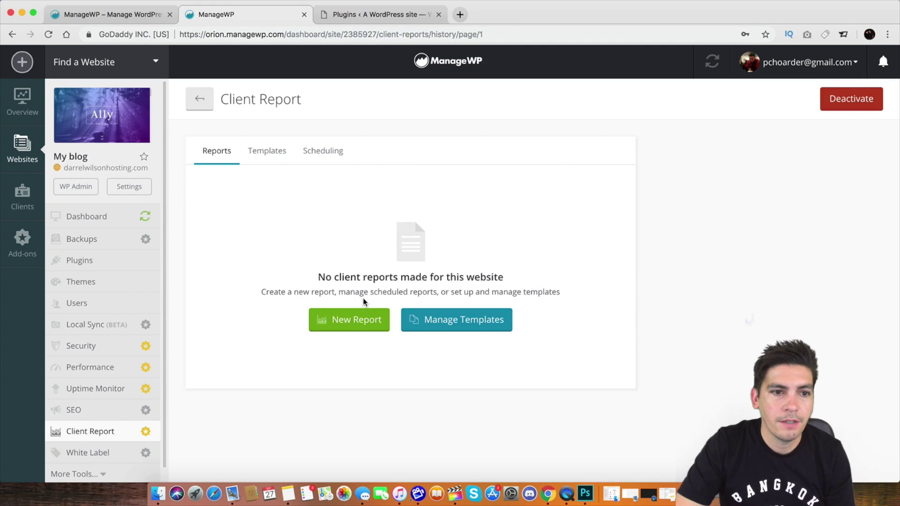
# Start a new report covering Last 14 Days (2018-09-13 to 2018-09-27), without cover pages
pyautogui.click(353, 327)
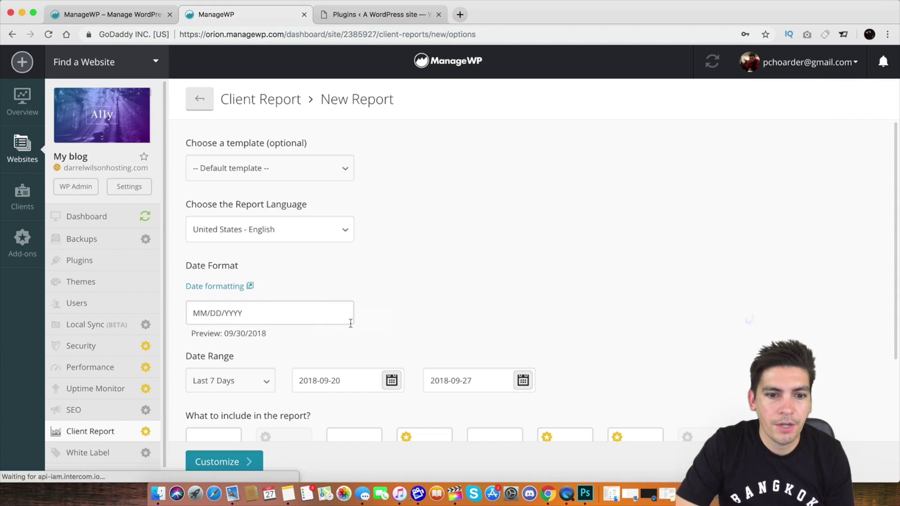
pyautogui.scroll(-2, 331, 226)
pyautogui.scroll(-2, 331, 219)
pyautogui.click(231, 294)
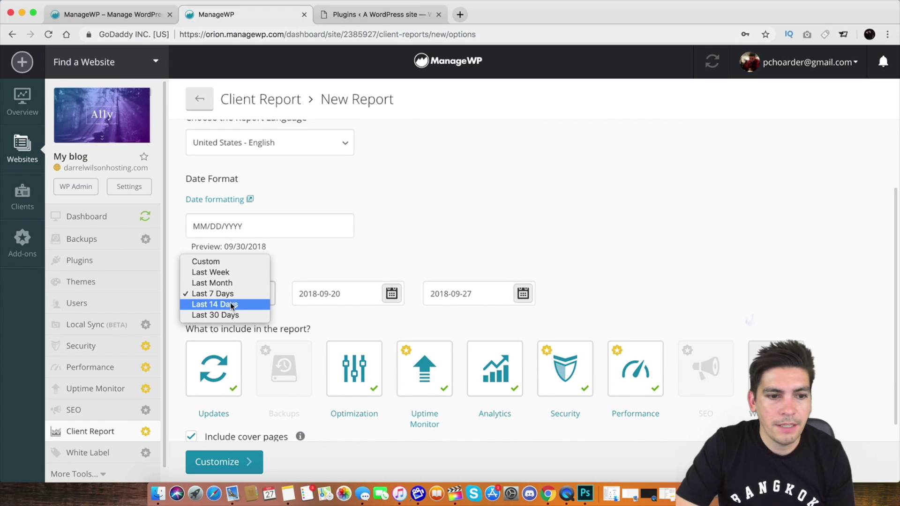
pyautogui.click(231, 305)
pyautogui.scroll(-1, 347, 300)
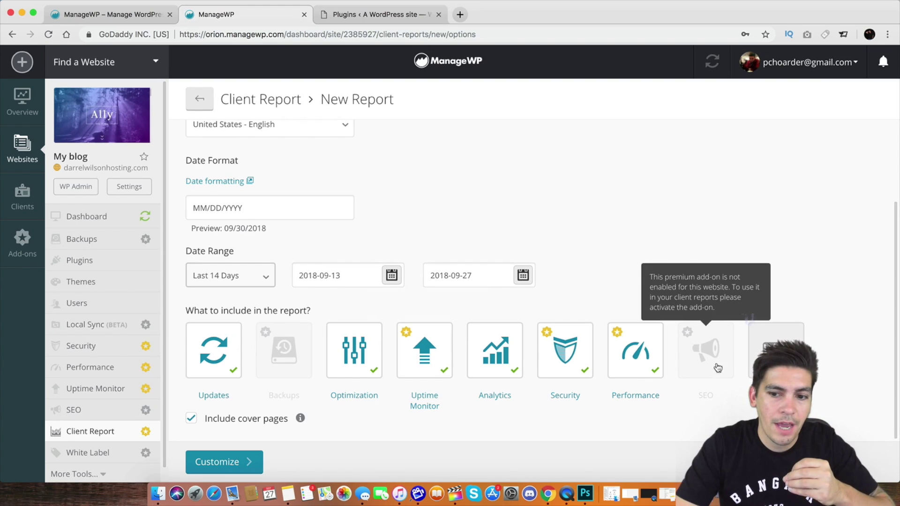
pyautogui.moveTo(646, 360)
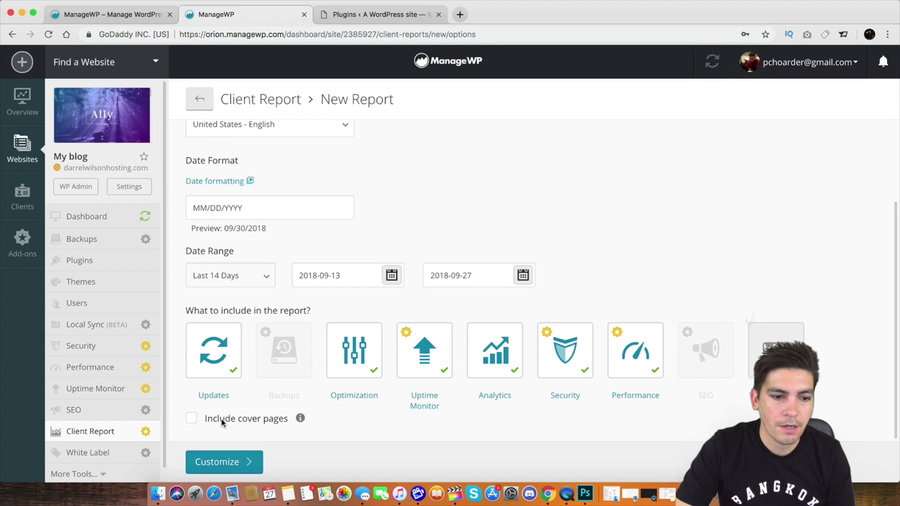
pyautogui.click(222, 462)
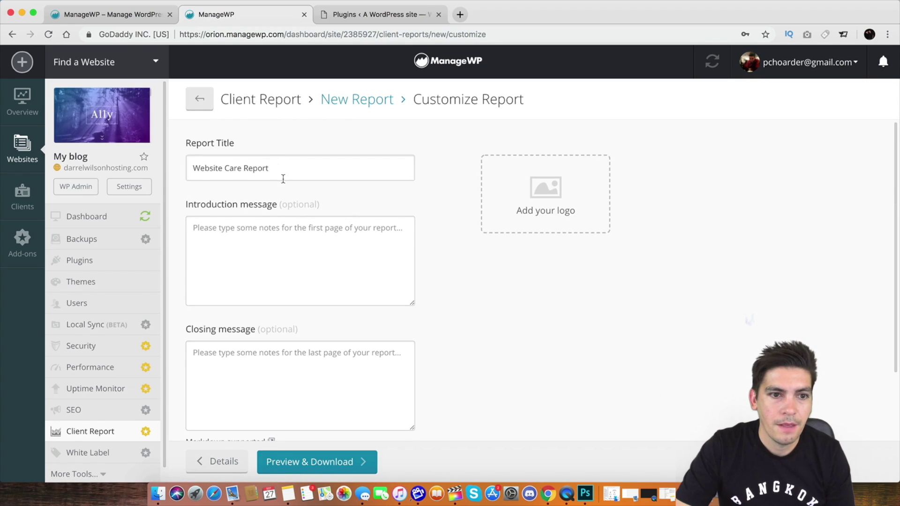
pyautogui.tripleClick(300, 170)
pyautogui.click(242, 247)
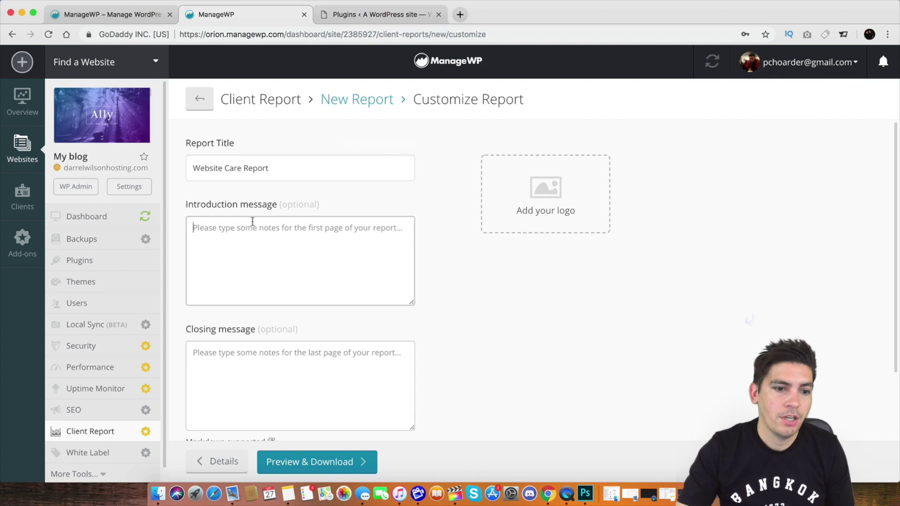
pyautogui.scroll(-3, 271, 193)
pyautogui.click(284, 270)
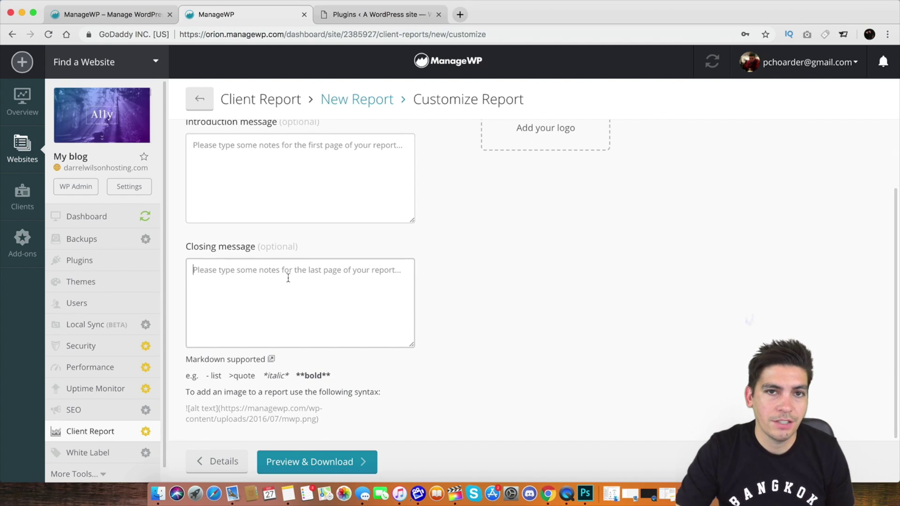
pyautogui.scroll(3, 288, 277)
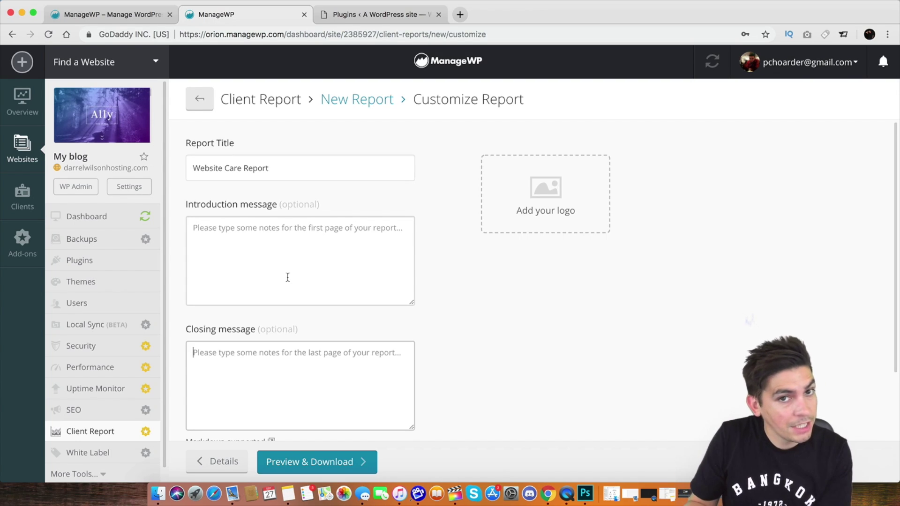
pyautogui.press('Tab')
pyautogui.scroll(-3, 413, 292)
# Preview the Website Care Report, paging through its Performance and Uptime pages, then return to Overview
pyautogui.click(343, 462)
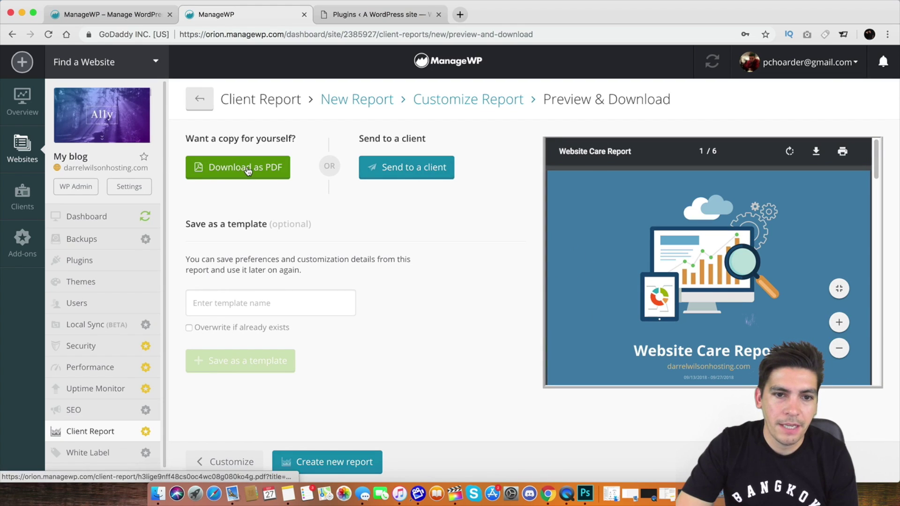
pyautogui.scroll(-2, 670, 229)
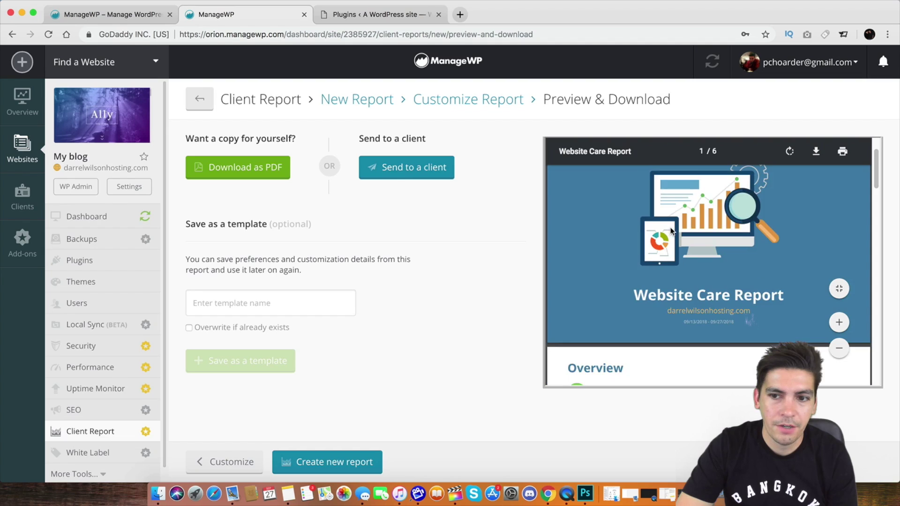
pyautogui.scroll(-5, 671, 230)
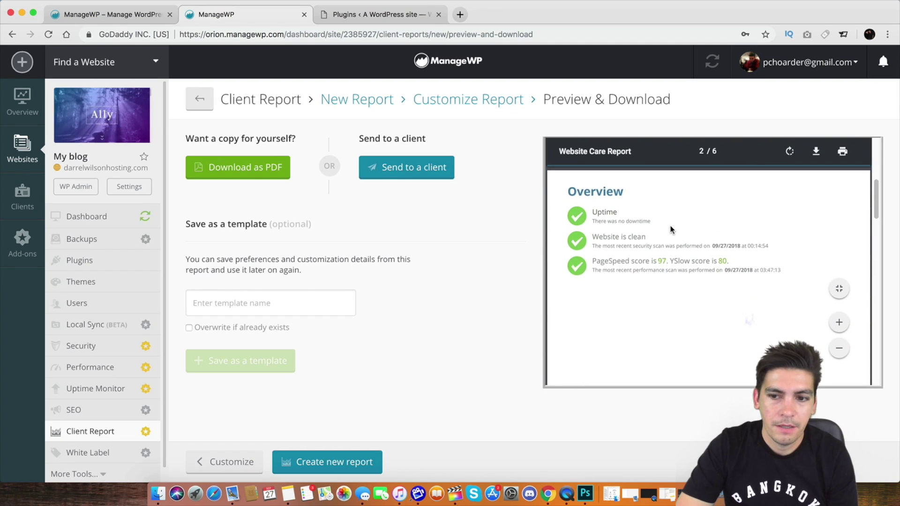
pyautogui.scroll(-8, 670, 226)
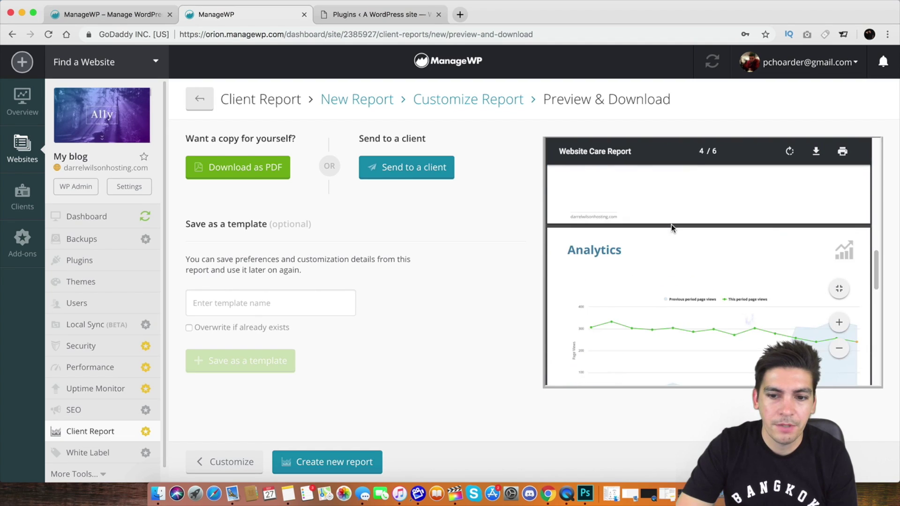
pyautogui.scroll(-2, 671, 225)
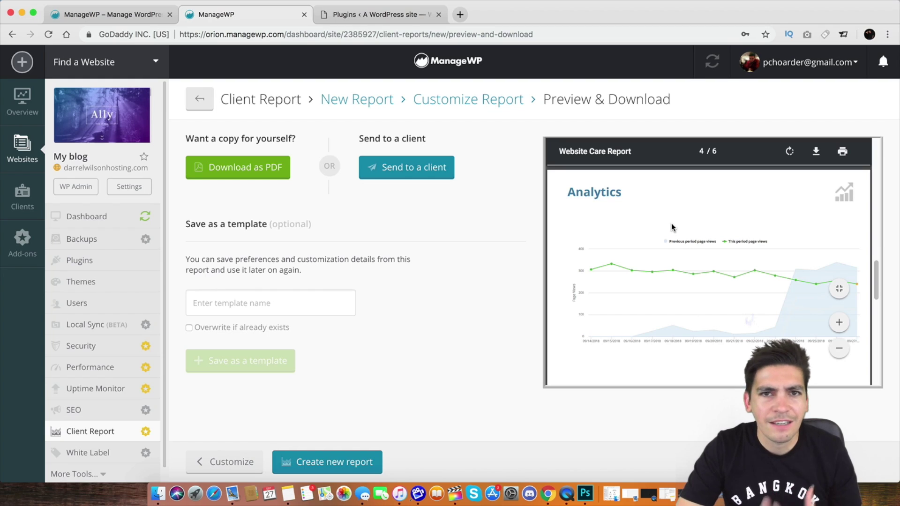
pyautogui.scroll(-8, 671, 228)
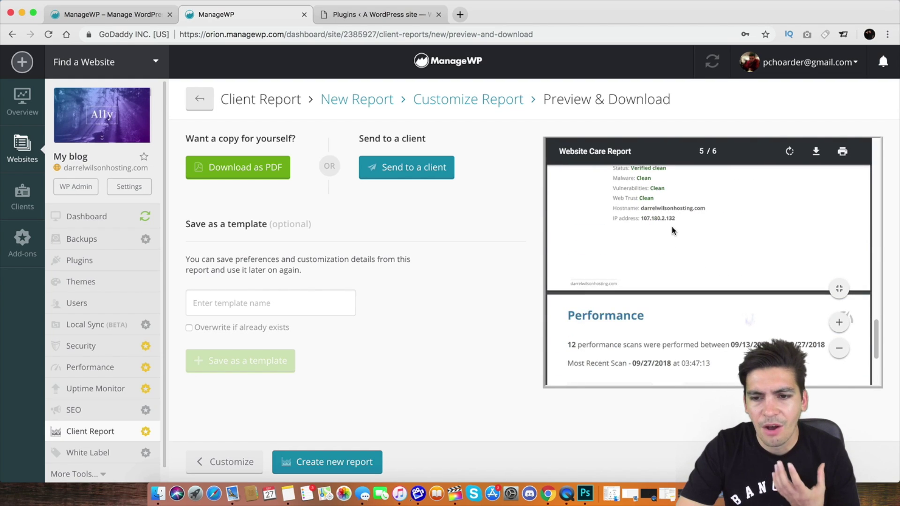
pyautogui.scroll(-4, 671, 229)
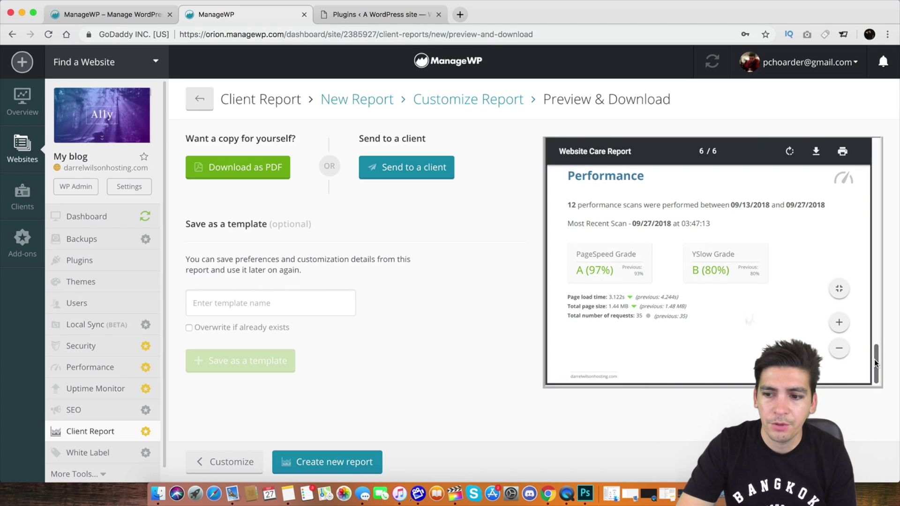
pyautogui.moveTo(874, 359); pyautogui.dragTo(872, 228)
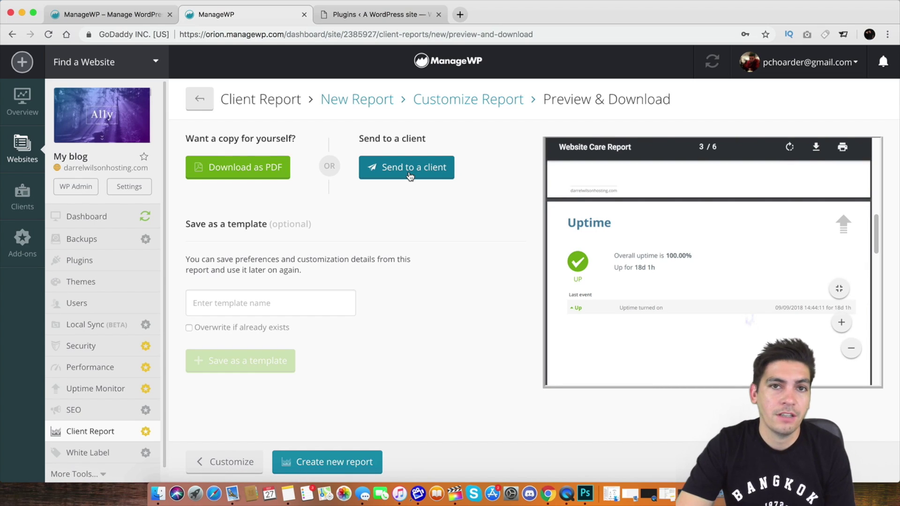
pyautogui.click(23, 100)
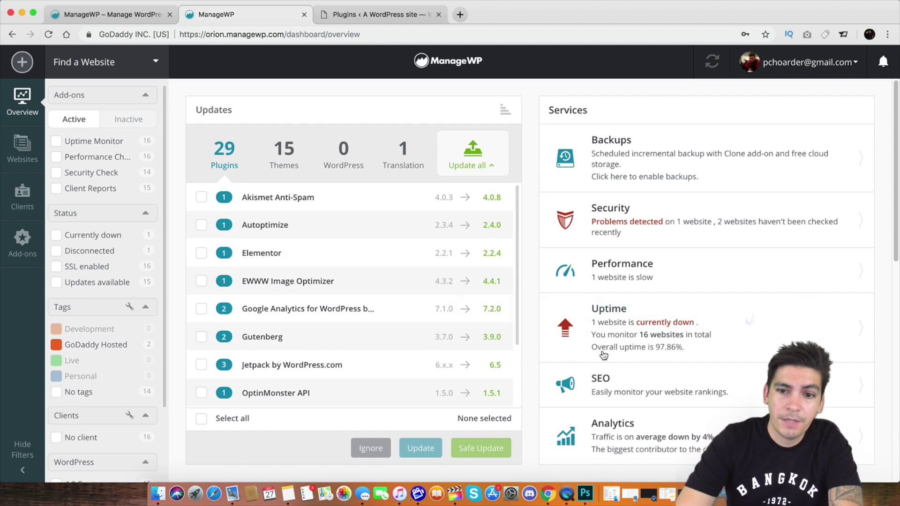
# Scan the Overview dashboard, then browse the 16-site Websites grid, including the Disconnected site
pyautogui.scroll(-2, 637, 351)
pyautogui.scroll(-5, 637, 352)
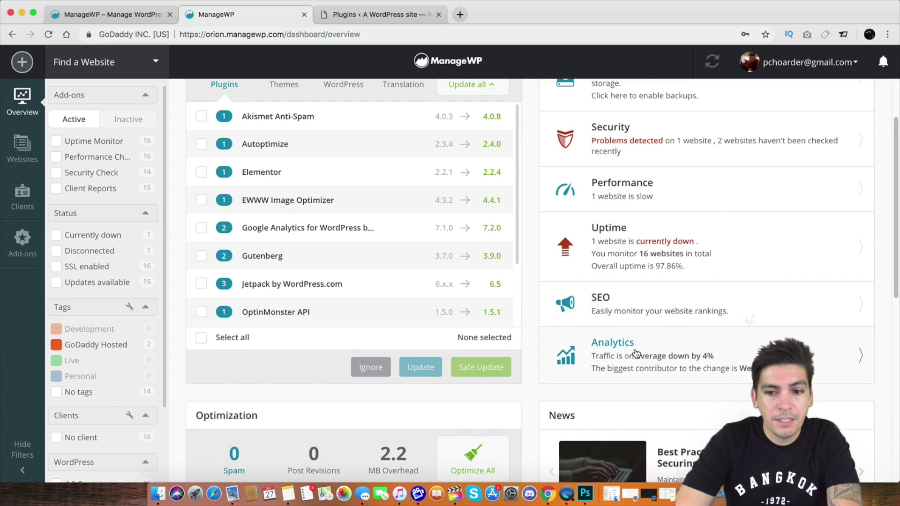
pyautogui.scroll(6, 689, 225)
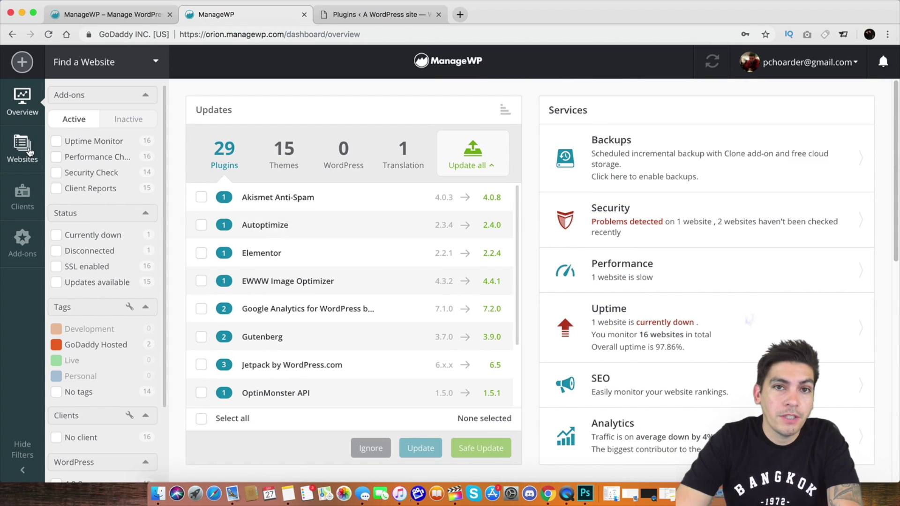
pyautogui.click(21, 146)
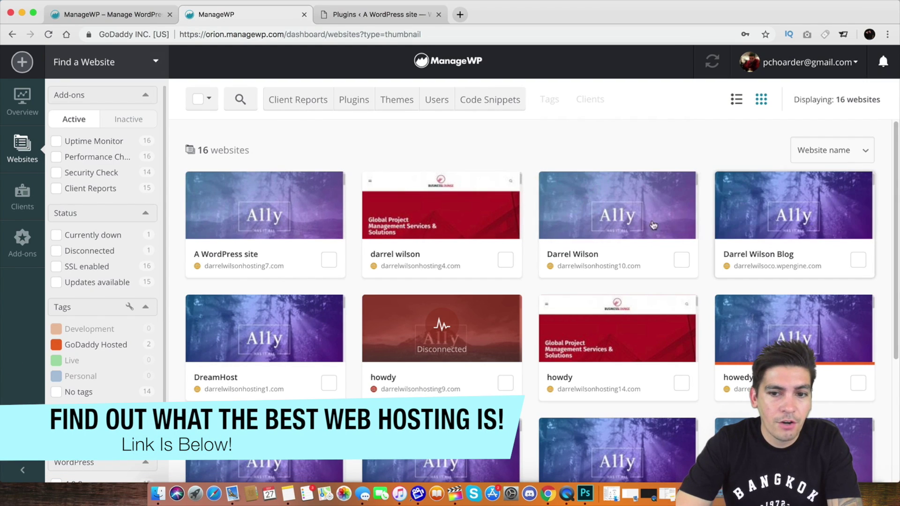
pyautogui.moveTo(266, 257)
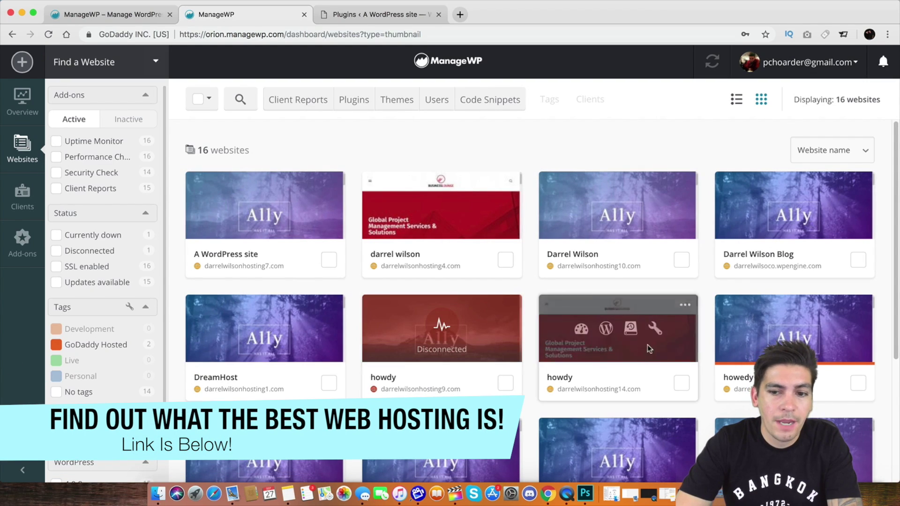
pyautogui.scroll(-1, 750, 357)
pyautogui.scroll(-3, 751, 342)
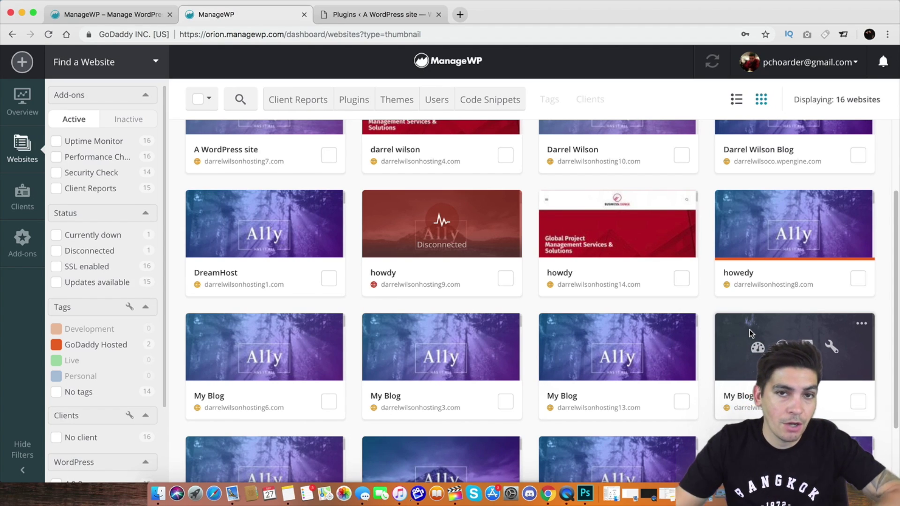
pyautogui.scroll(-1, 656, 322)
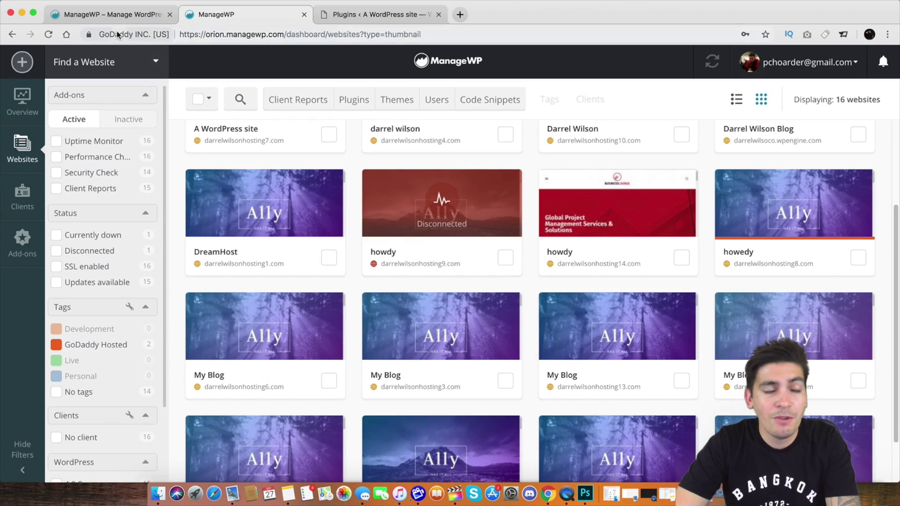
pyautogui.moveTo(232, 209)
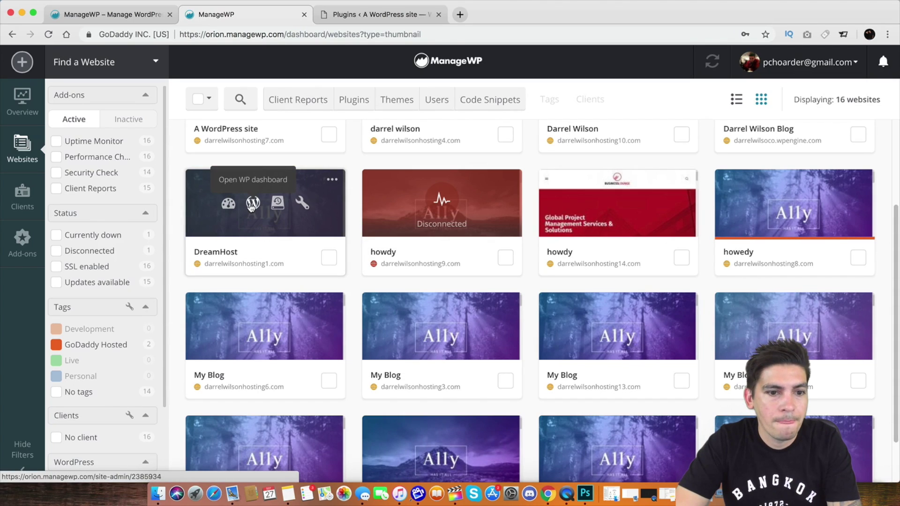
# Log into the DreamHost site's WordPress admin as the alternative administrator and close the error tab
pyautogui.click(252, 205)
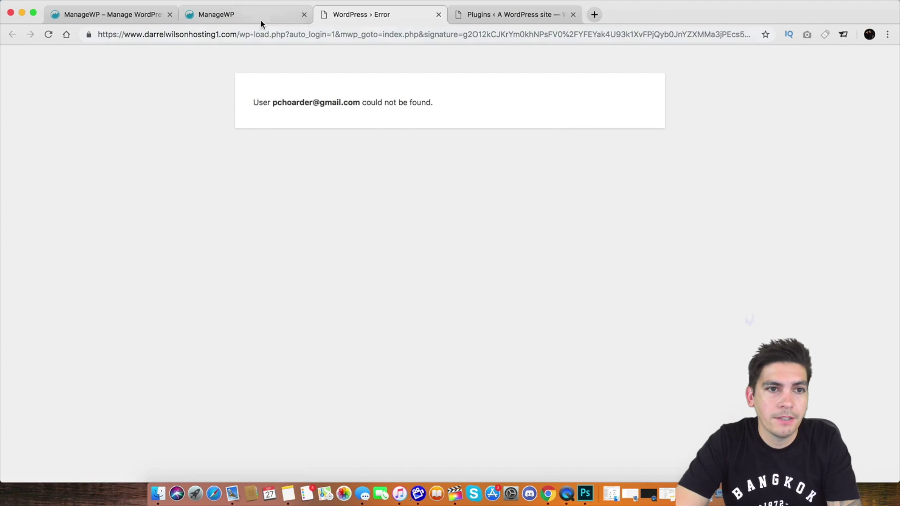
pyautogui.click(261, 19)
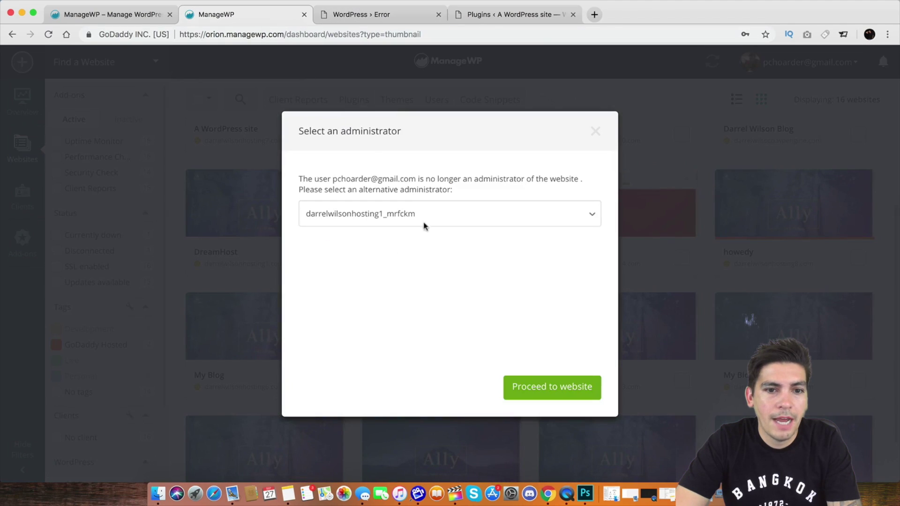
pyautogui.click(586, 387)
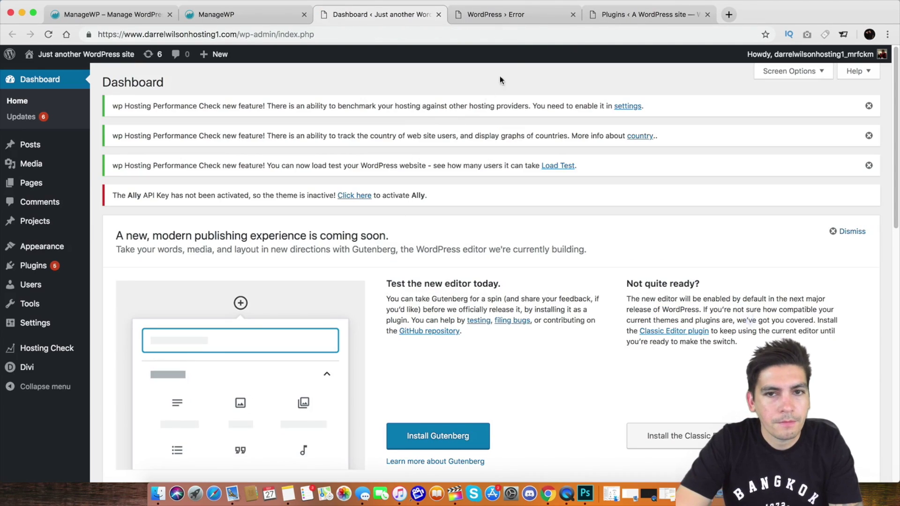
pyautogui.click(522, 20)
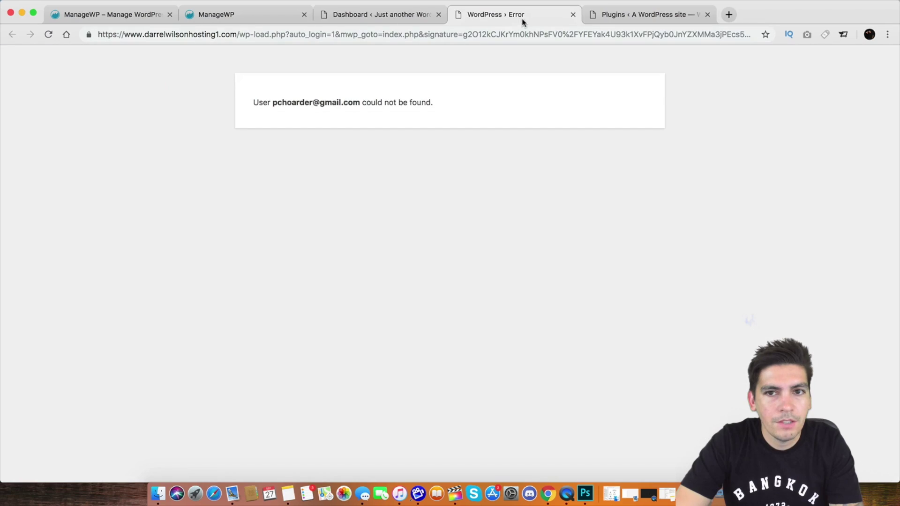
pyautogui.click(577, 15)
# Reload the Installed Plugins list and load the Hosting Check Last 30 Days Graph
pyautogui.scroll(4, 287, 260)
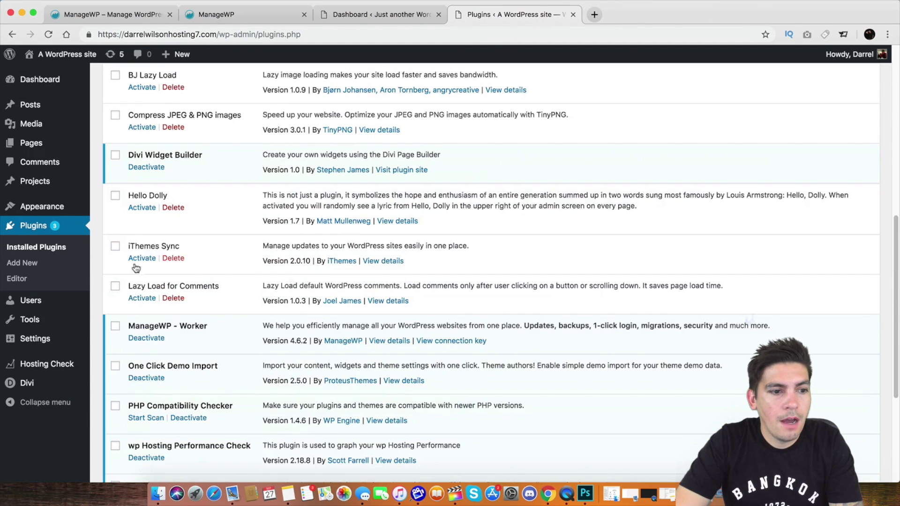
pyautogui.moveTo(73, 362)
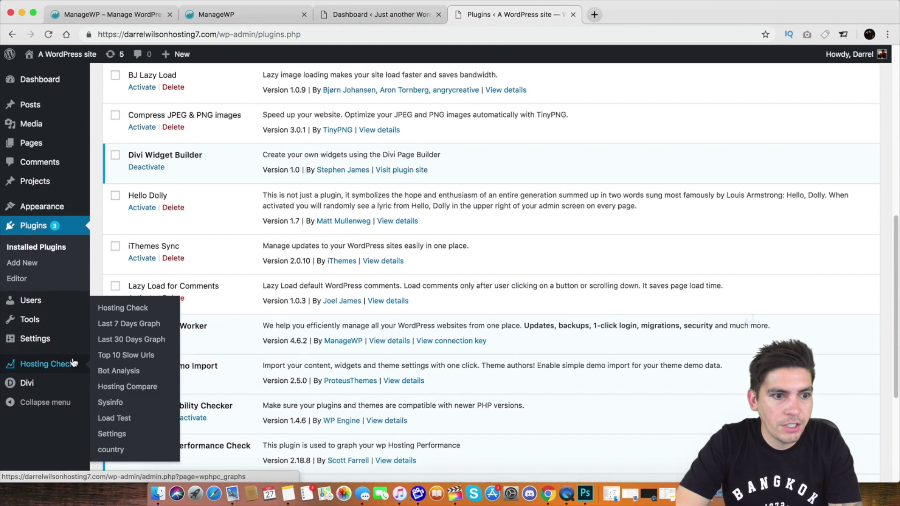
pyautogui.click(53, 251)
pyautogui.scroll(-9, 193, 294)
pyautogui.scroll(-1, 193, 286)
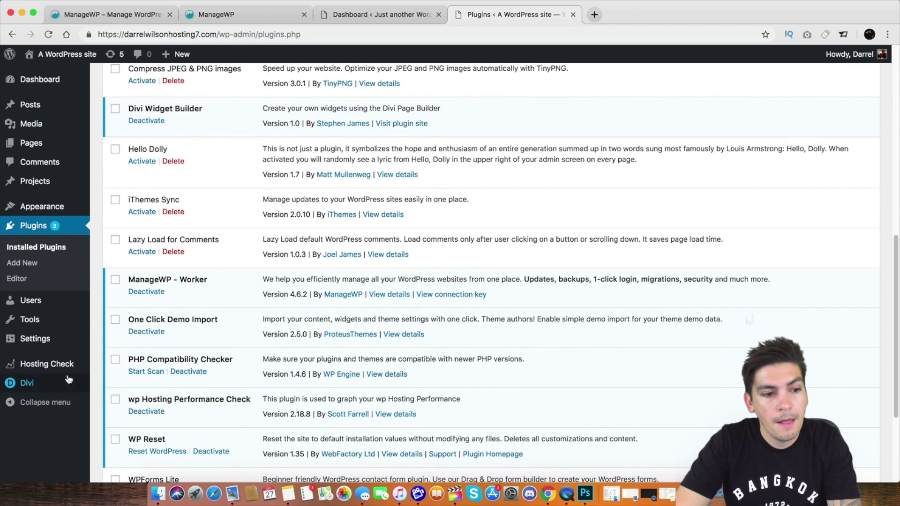
# Open the Last 30 Days hosting graph: 3.0 s average load, 0.242 s server response
pyautogui.moveTo(60, 368)
pyautogui.click(135, 344)
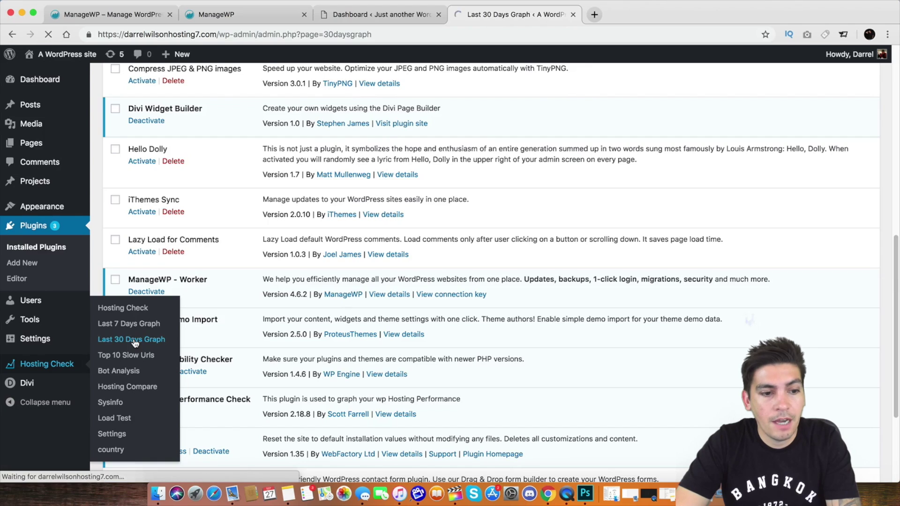
pyautogui.scroll(-3, 133, 339)
pyautogui.scroll(-4, 136, 336)
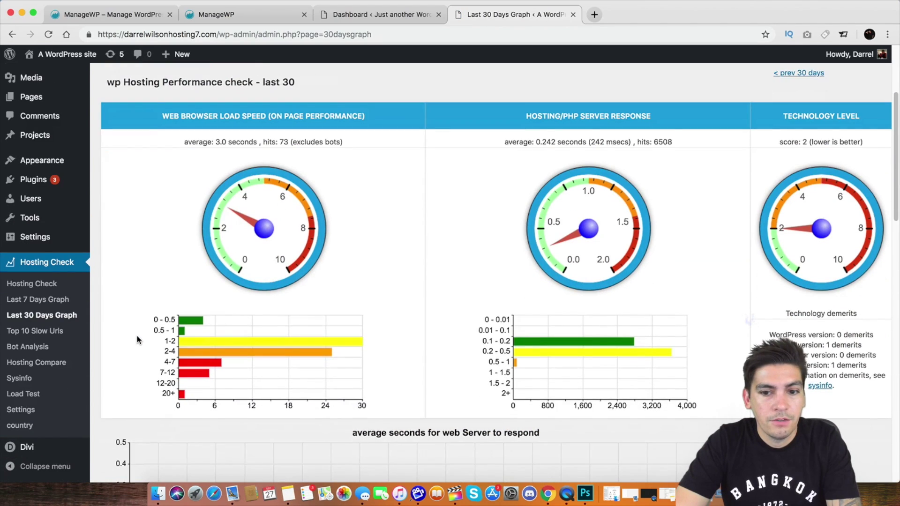
pyautogui.scroll(-3, 136, 336)
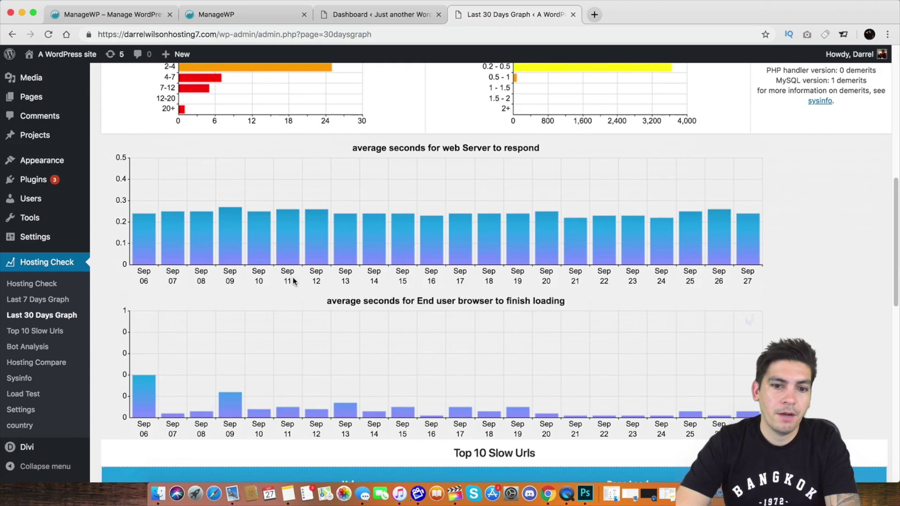
pyautogui.scroll(3, 292, 277)
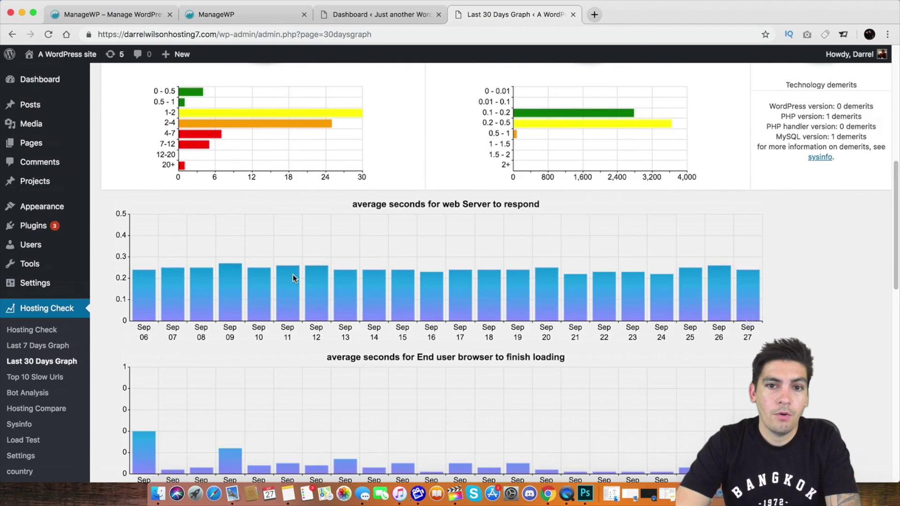
pyautogui.scroll(3, 291, 279)
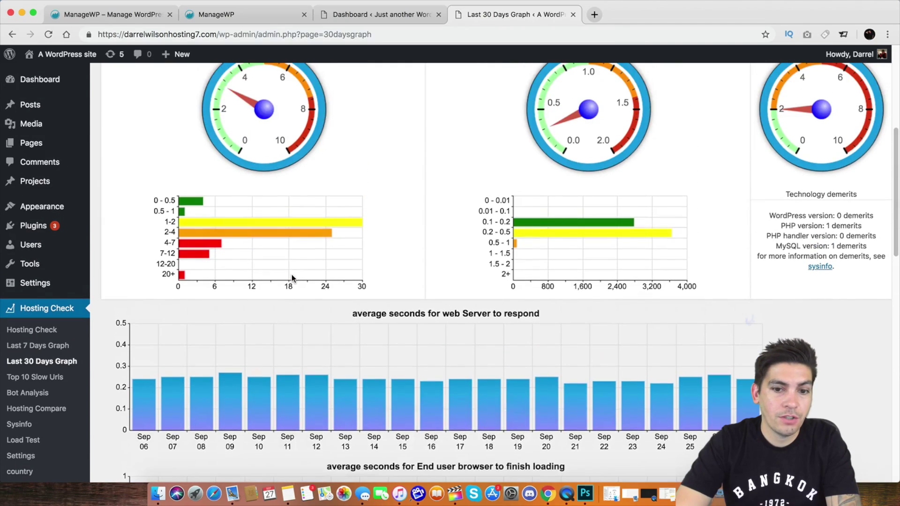
pyautogui.scroll(3, 321, 299)
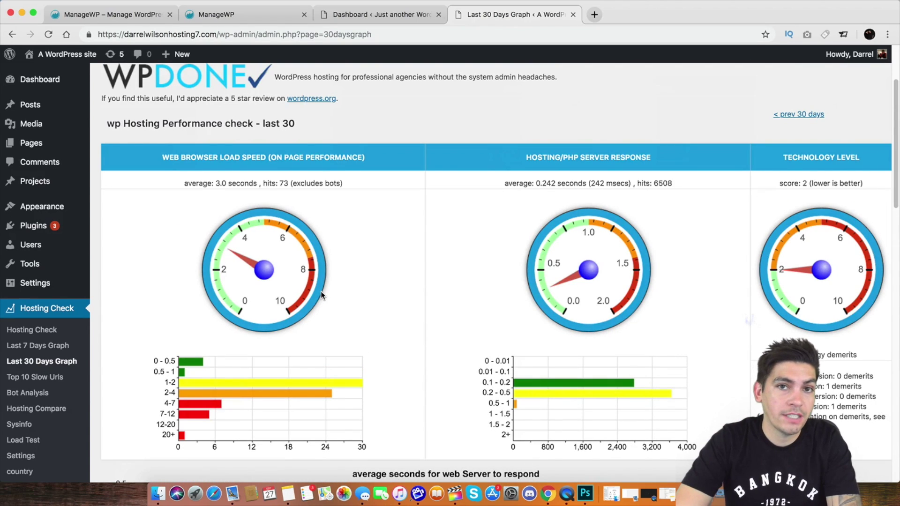
# Look over the performance charts again, then go back to the ManageWP homepage tab
pyautogui.scroll(-5, 321, 293)
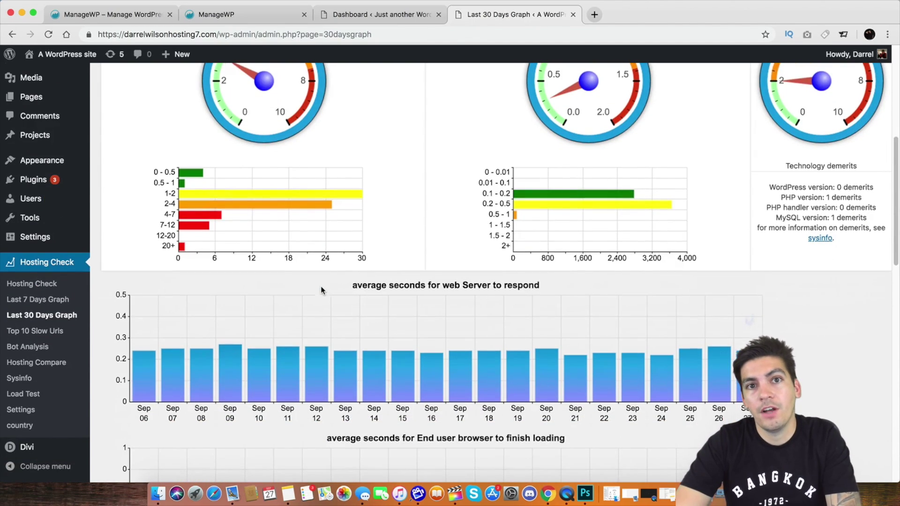
pyautogui.scroll(-1, 321, 287)
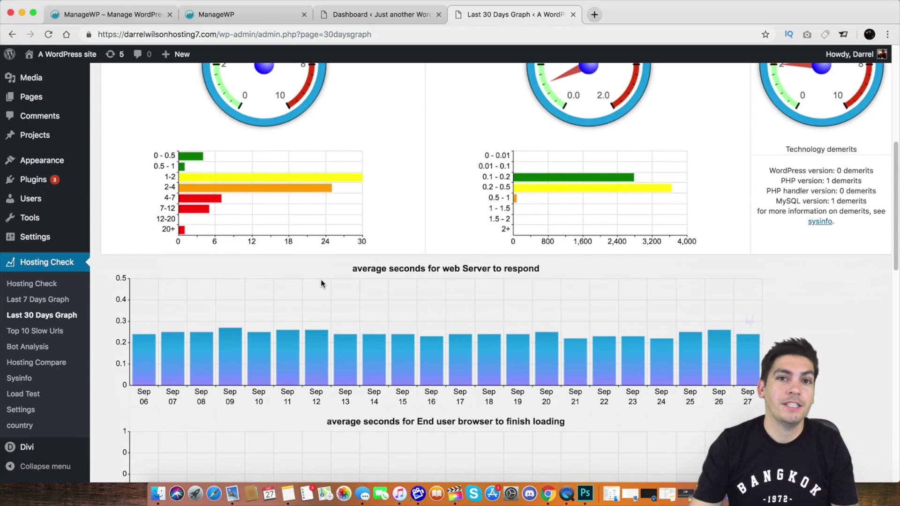
pyautogui.scroll(-5, 320, 280)
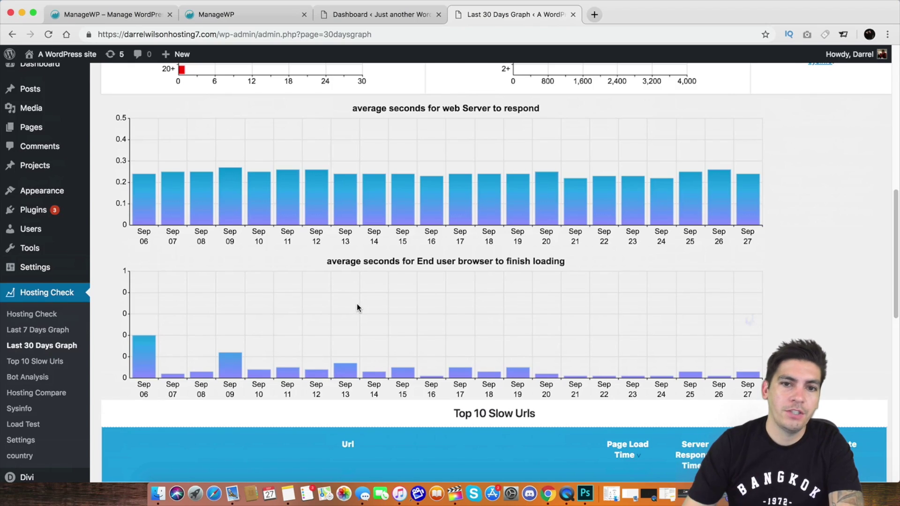
pyautogui.scroll(5, 358, 308)
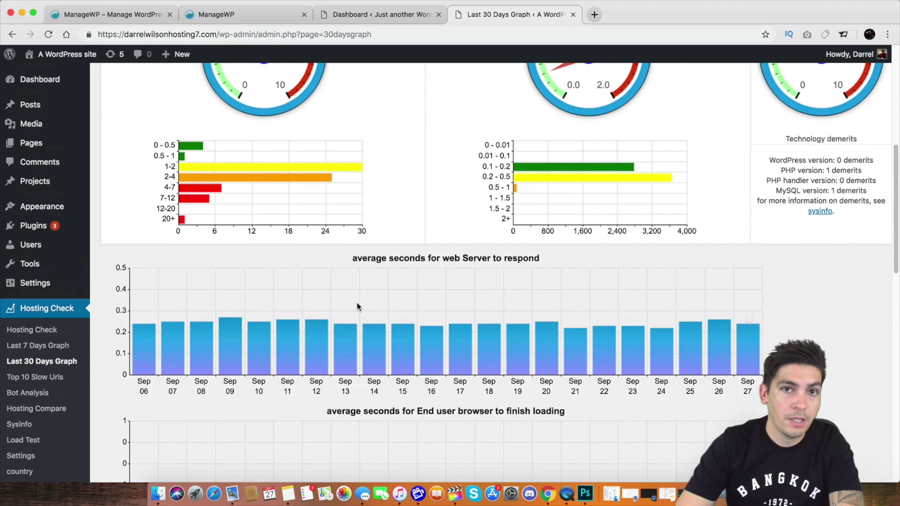
pyautogui.scroll(5, 357, 306)
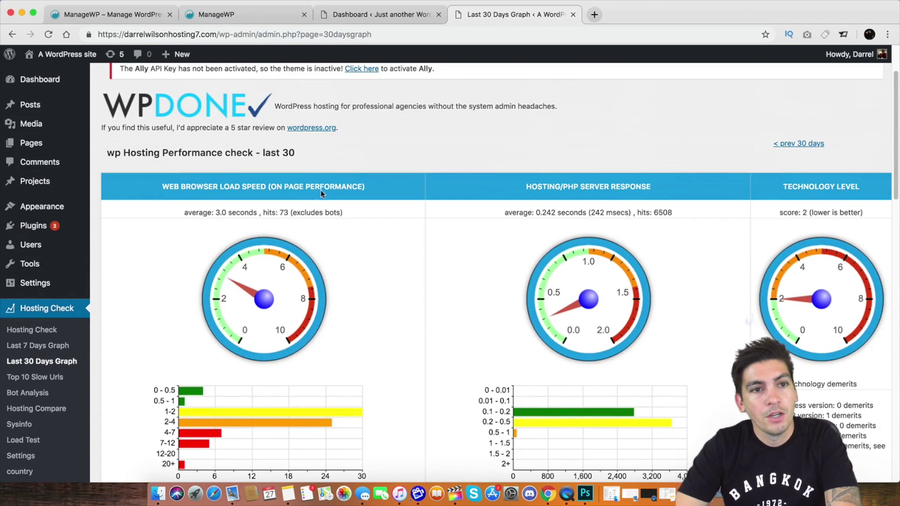
pyautogui.click(125, 15)
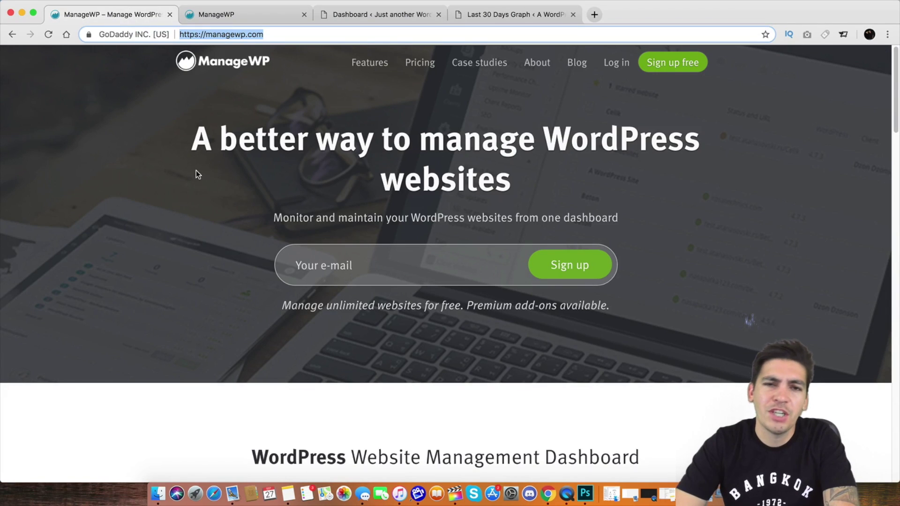